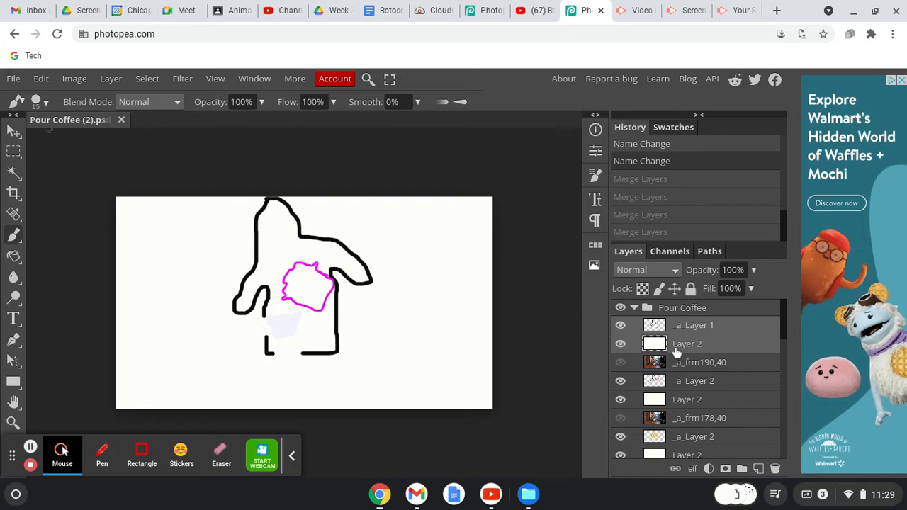
# Merge the _a_Layer 1 drawing with the white Layer 2 background directly beneath it
pyautogui.click(680, 333)
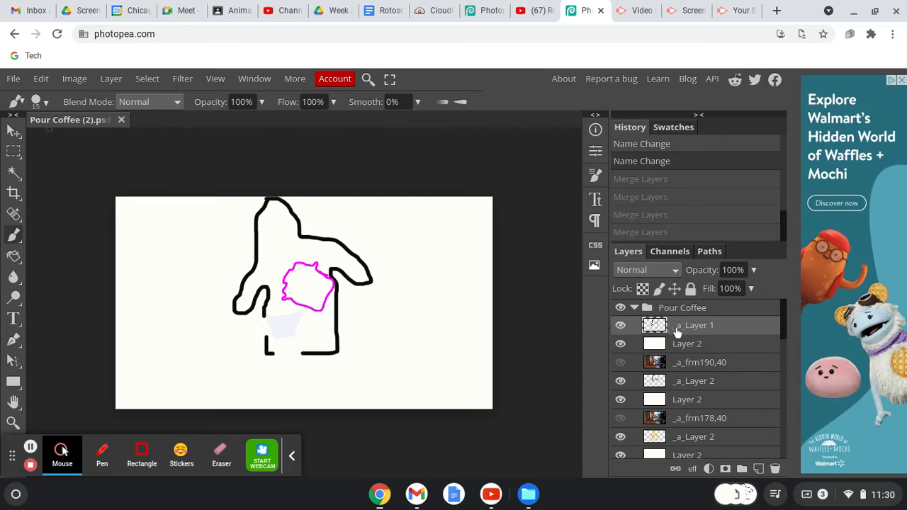
pyautogui.doubleClick(691, 345)
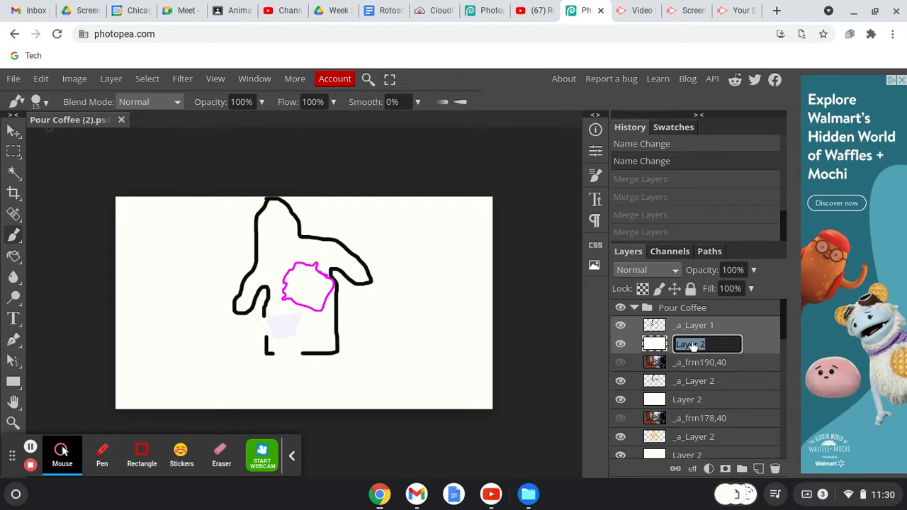
pyautogui.click(660, 343)
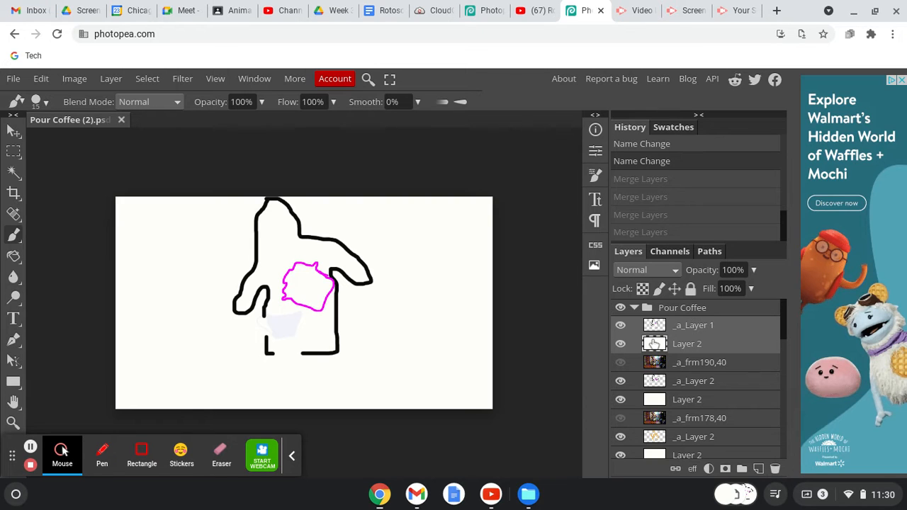
pyautogui.rightClick(652, 342)
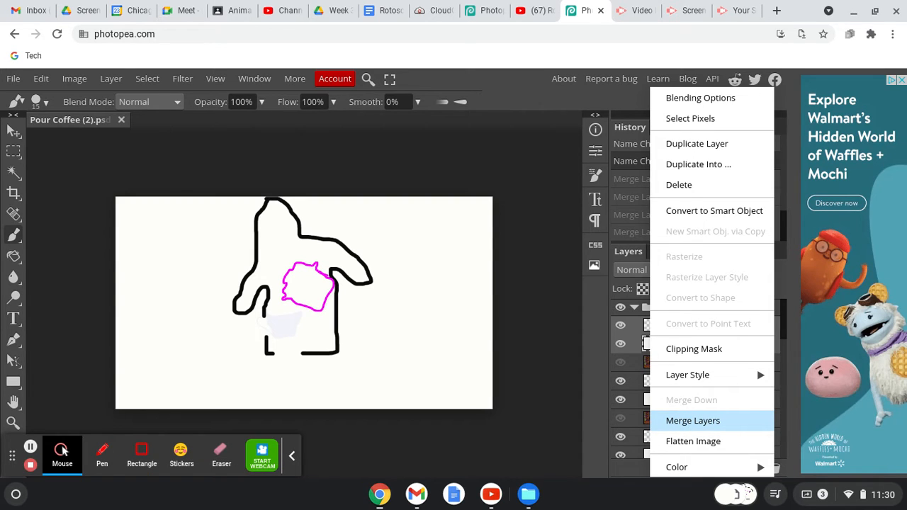
pyautogui.click(684, 421)
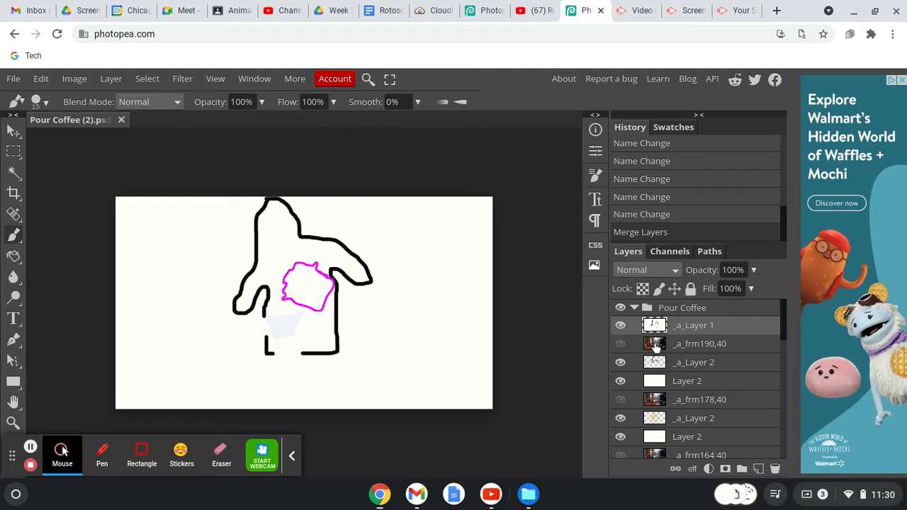
# Merge the _a_Layer 2 drawing above _a_frm178,40 with its white Layer 2 background
pyautogui.click(676, 364)
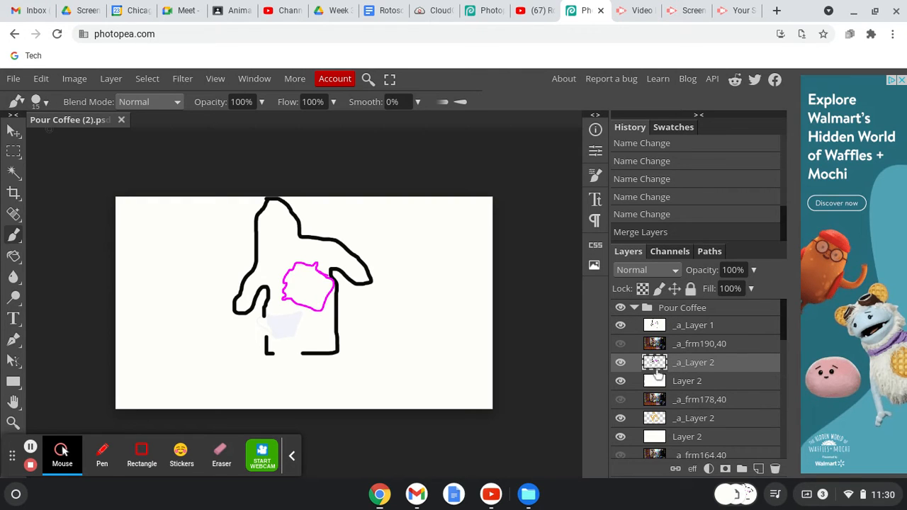
pyautogui.keyDown('shift'); pyautogui.click(659, 382); pyautogui.keyUp('shift')
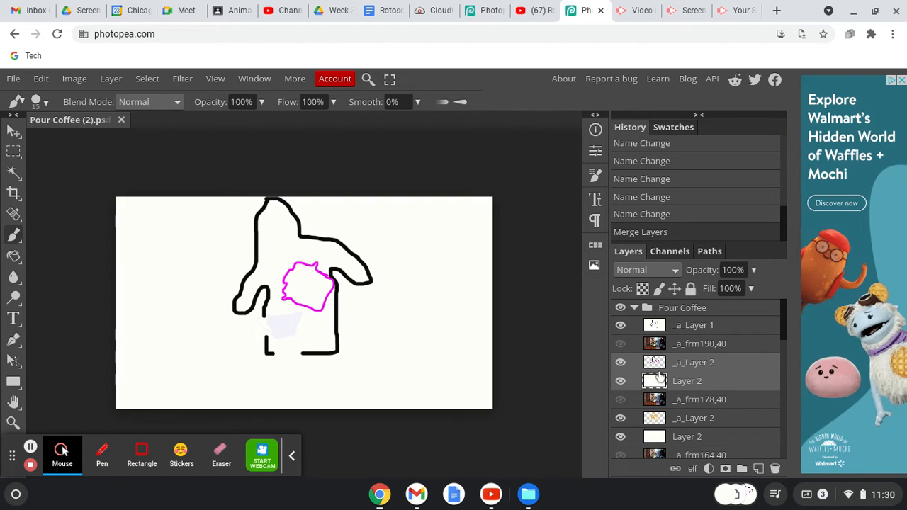
pyautogui.rightClick(664, 381)
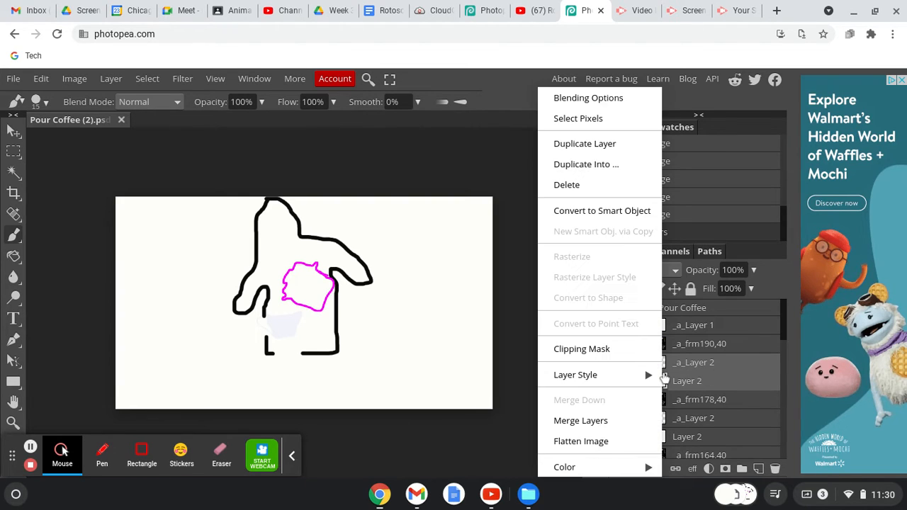
pyautogui.click(593, 423)
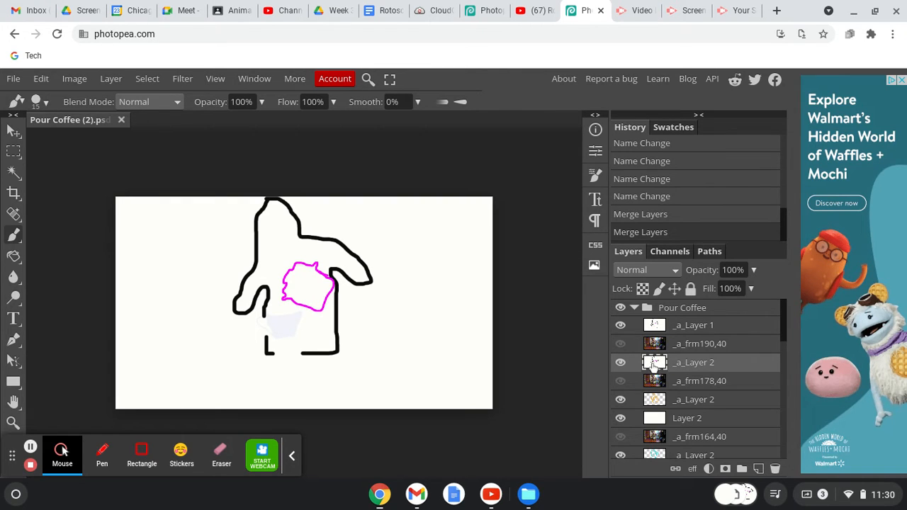
# Toggle the two merged drawing layers to compare them, leaving _a_Layer 1 visible and the merged _a_Layer 2 hidden
pyautogui.click(621, 327)
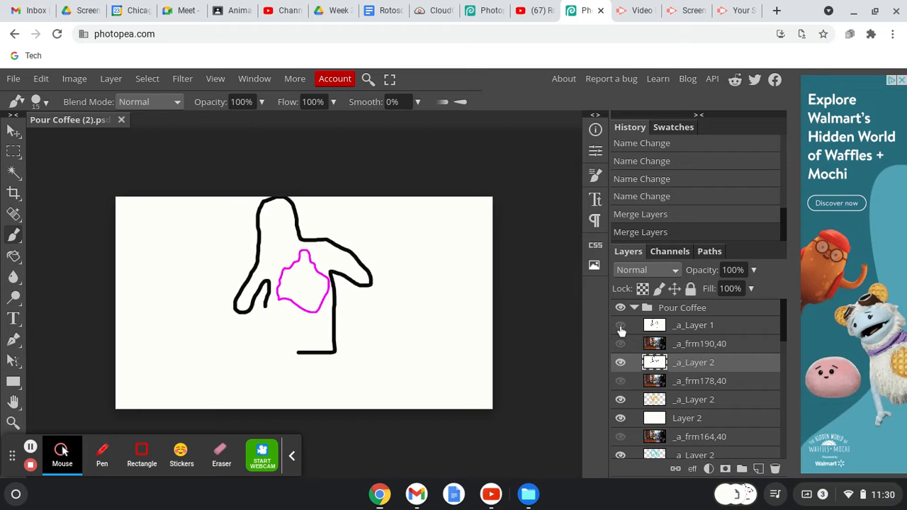
pyautogui.click(621, 327)
pyautogui.click(621, 363)
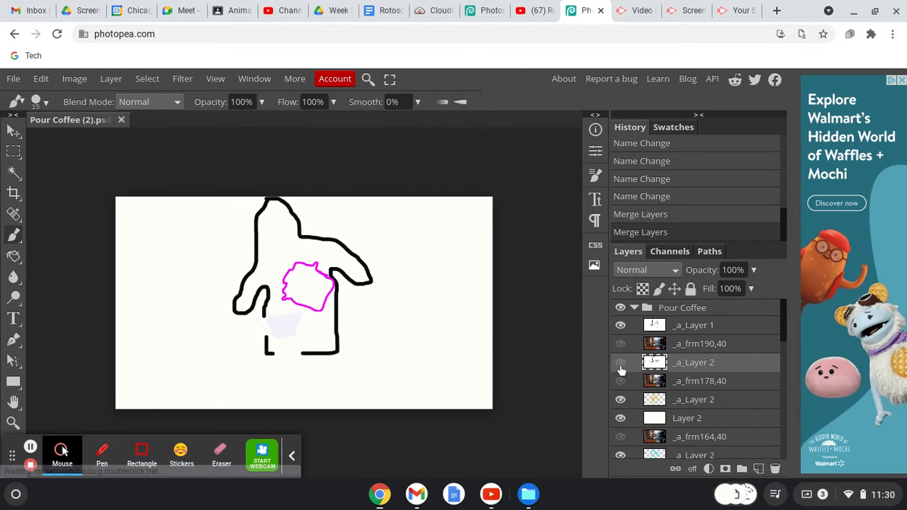
pyautogui.click(620, 362)
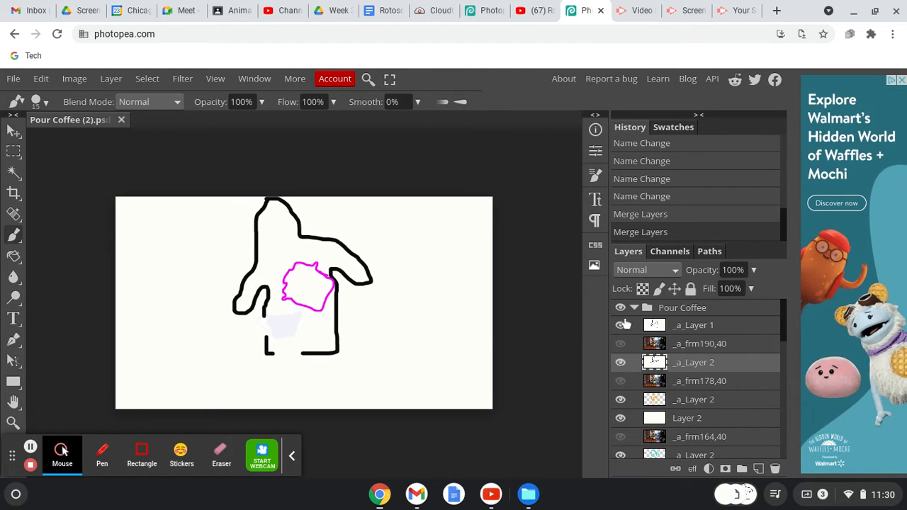
pyautogui.click(621, 327)
pyautogui.click(621, 327)
pyautogui.click(620, 363)
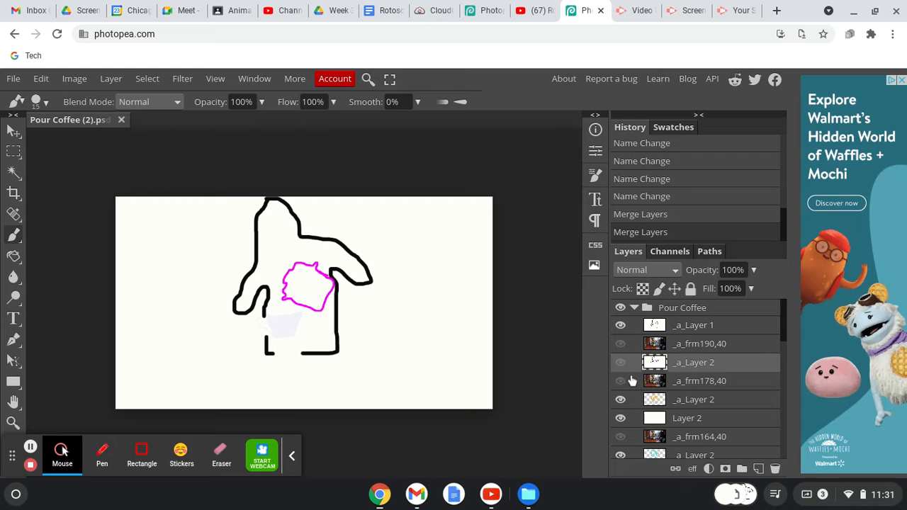
# Merge the orange _a_Layer 2 drawing above _a_frm164,40 with its white Layer 2 background
pyautogui.click(679, 401)
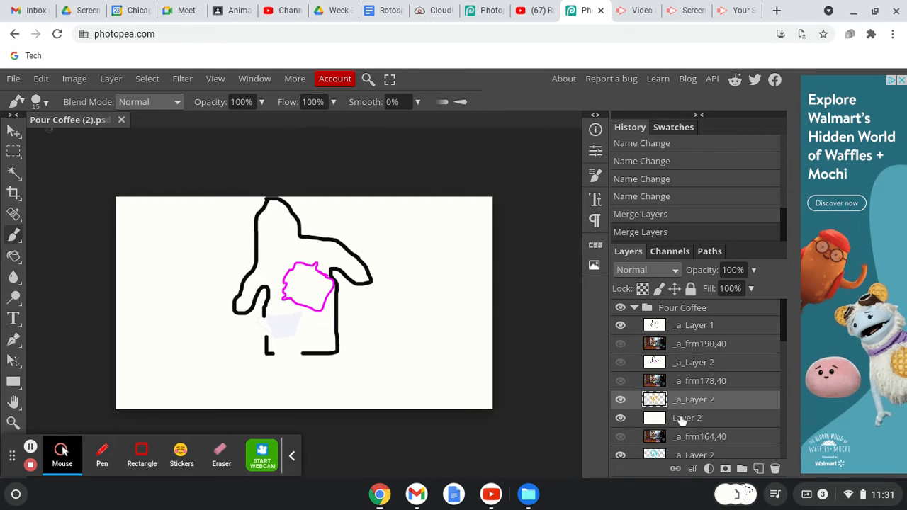
pyautogui.keyDown('shift'); pyautogui.click(681, 420); pyautogui.keyUp('shift')
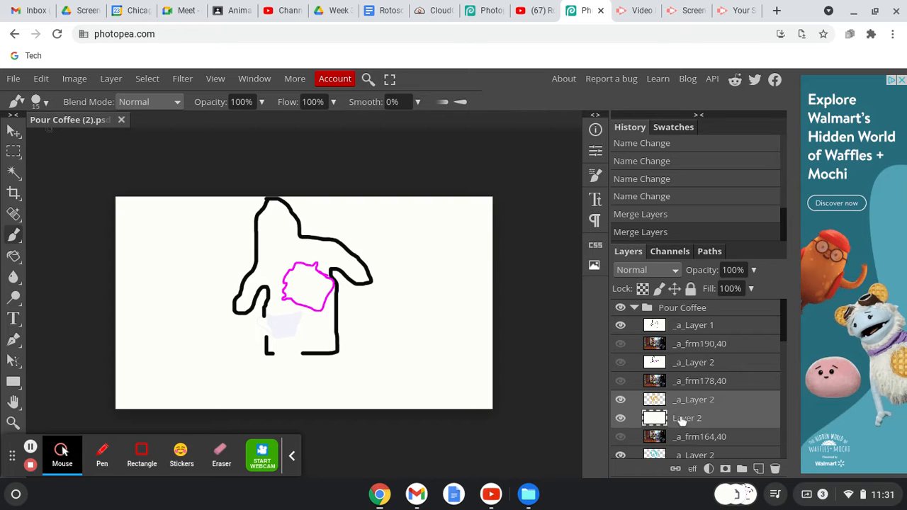
pyautogui.rightClick(681, 421)
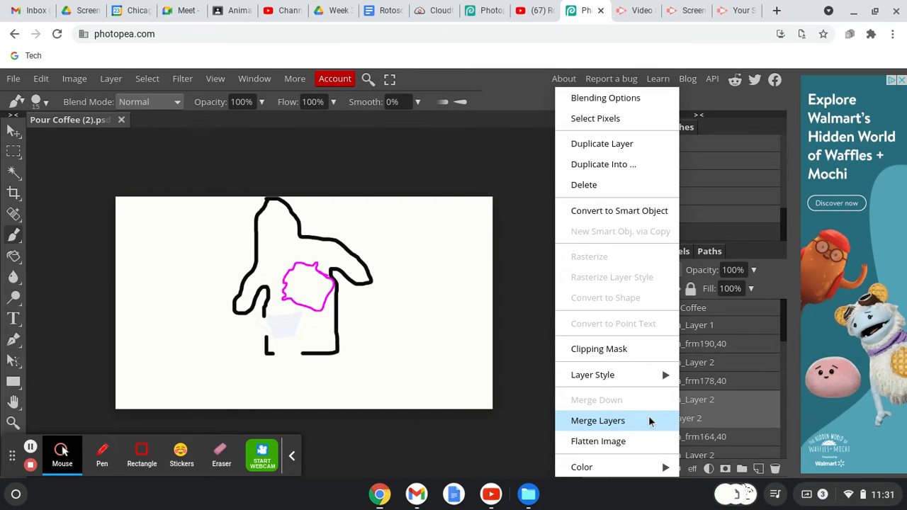
pyautogui.click(650, 422)
# Merge the cyan _a_Layer 2 drawing above _a_frm133,40 with its white Layer 2 background
pyautogui.scroll(-3, 652, 418)
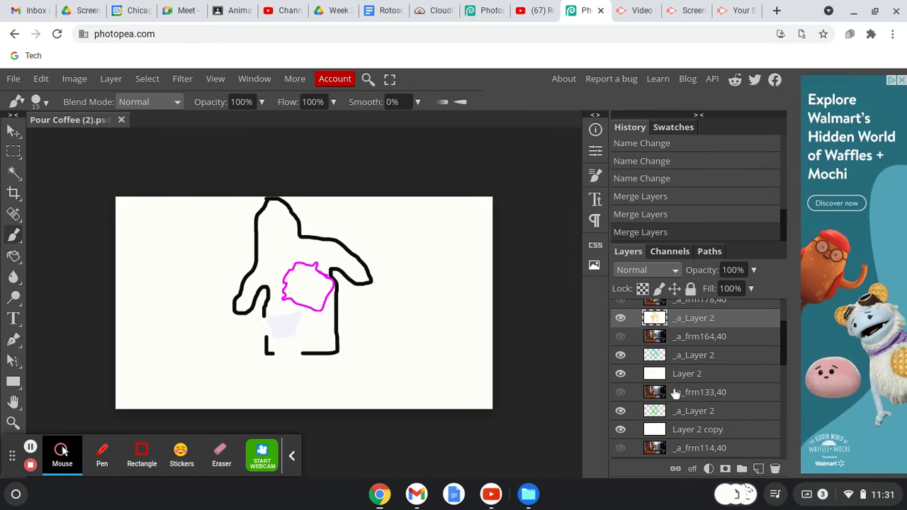
pyautogui.click(678, 356)
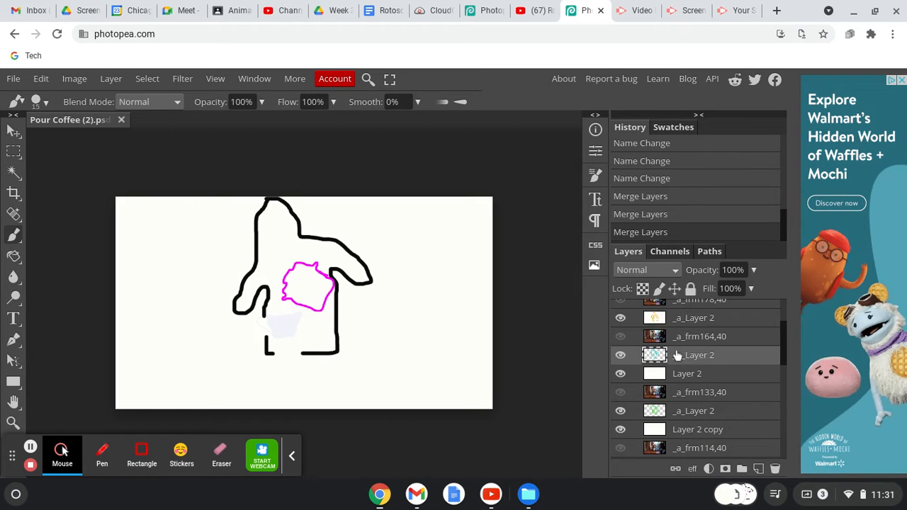
pyautogui.keyDown('shift'); pyautogui.click(677, 373); pyautogui.keyUp('shift')
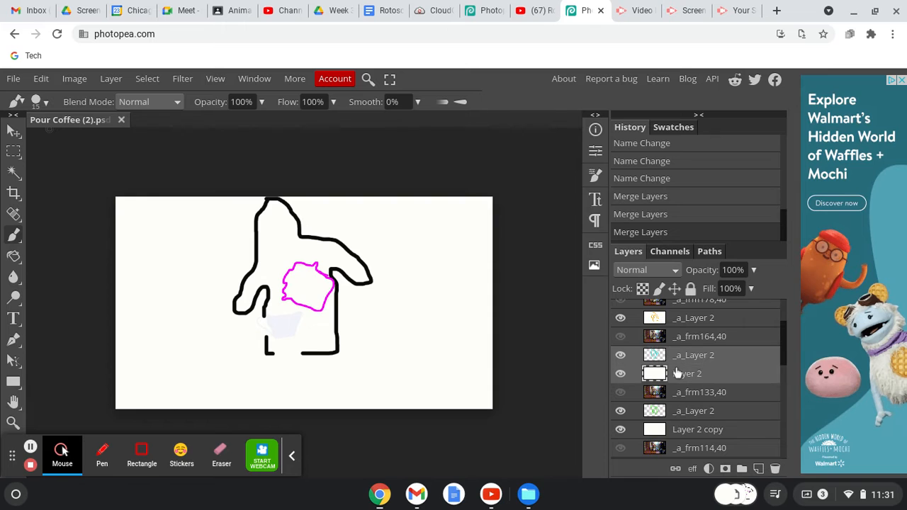
pyautogui.rightClick(677, 374)
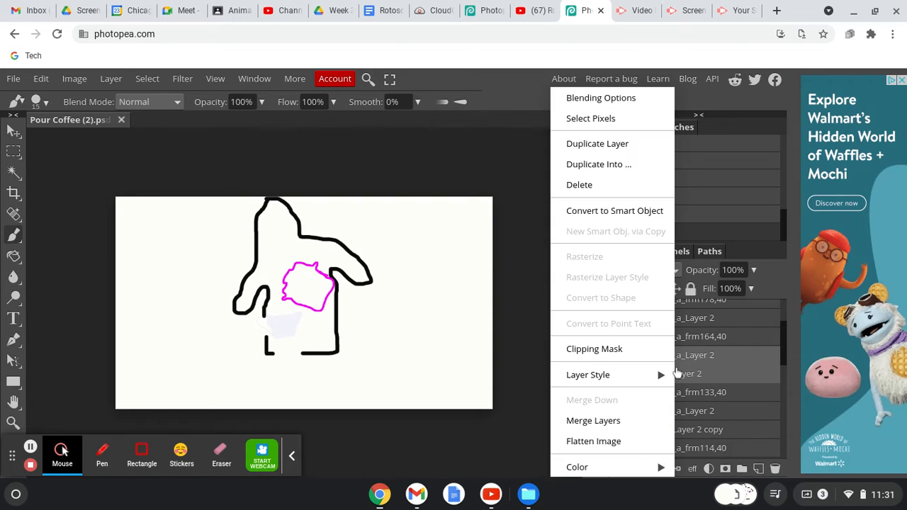
pyautogui.click(618, 420)
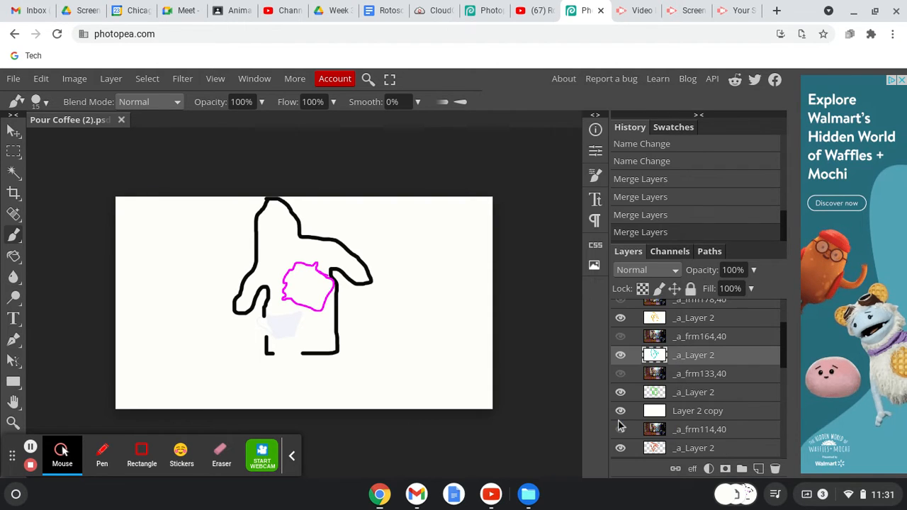
# Merge the green _a_Layer 2 drawing above _a_frm114,40 with the white Layer 2 copy background
pyautogui.click(659, 395)
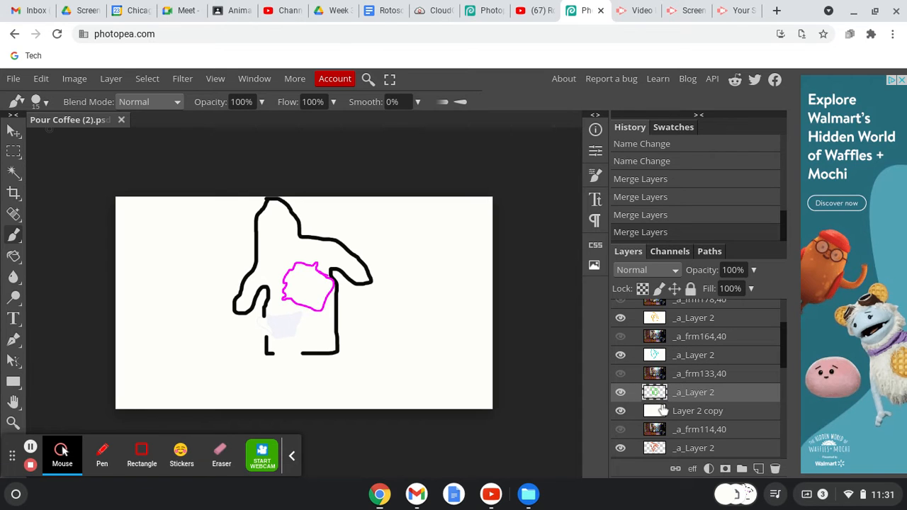
pyautogui.doubleClick(663, 410)
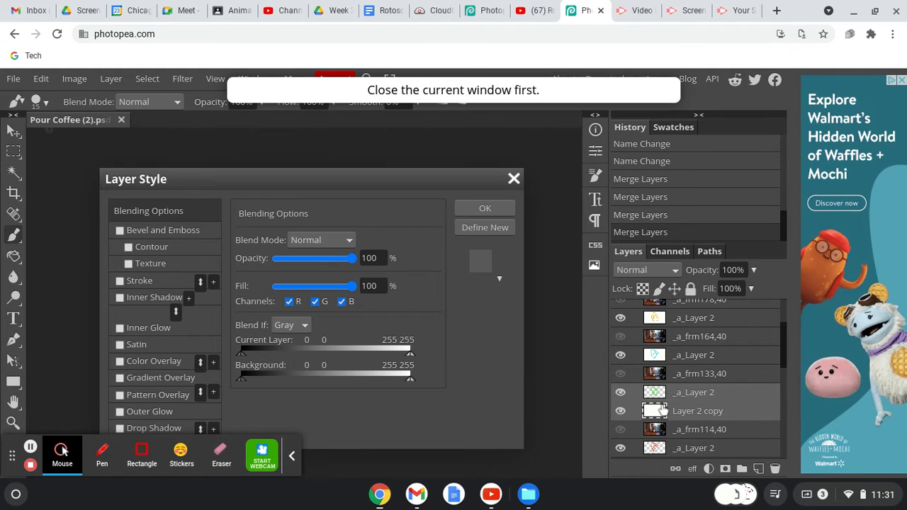
pyautogui.rightClick(663, 410)
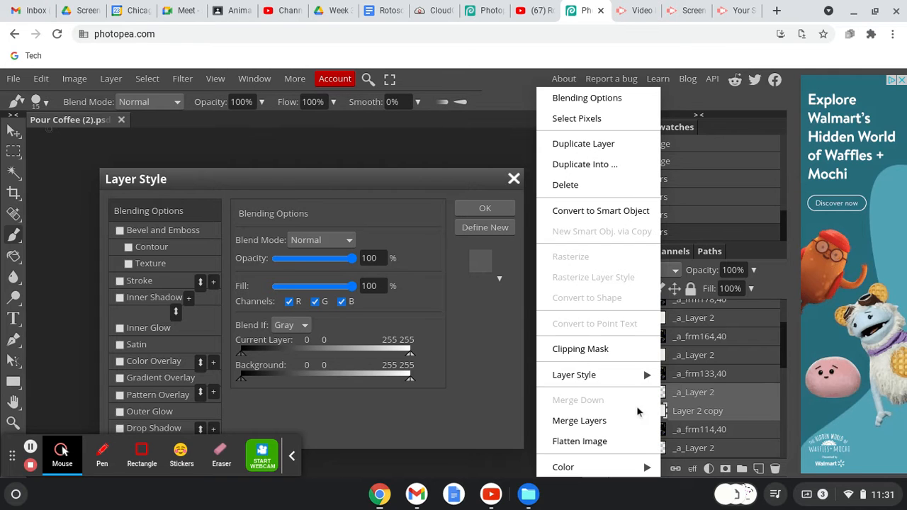
pyautogui.click(602, 416)
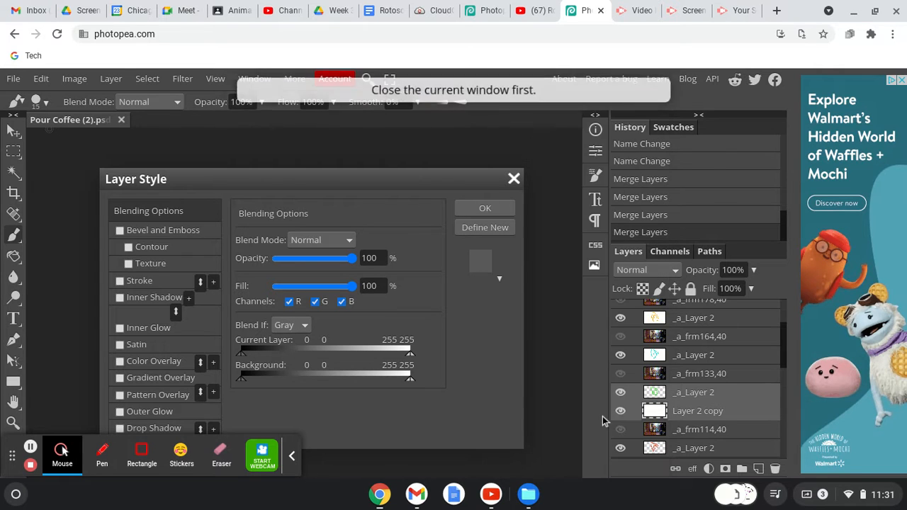
pyautogui.click(514, 179)
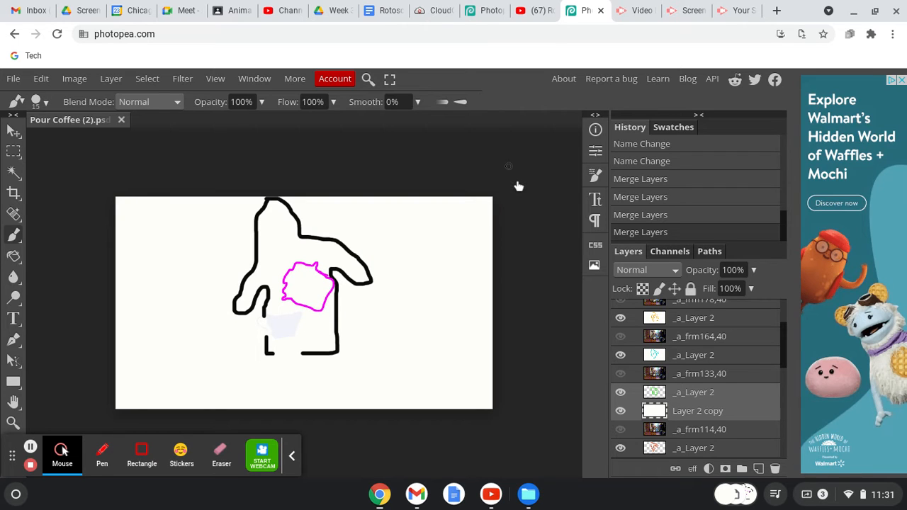
pyautogui.rightClick(655, 413)
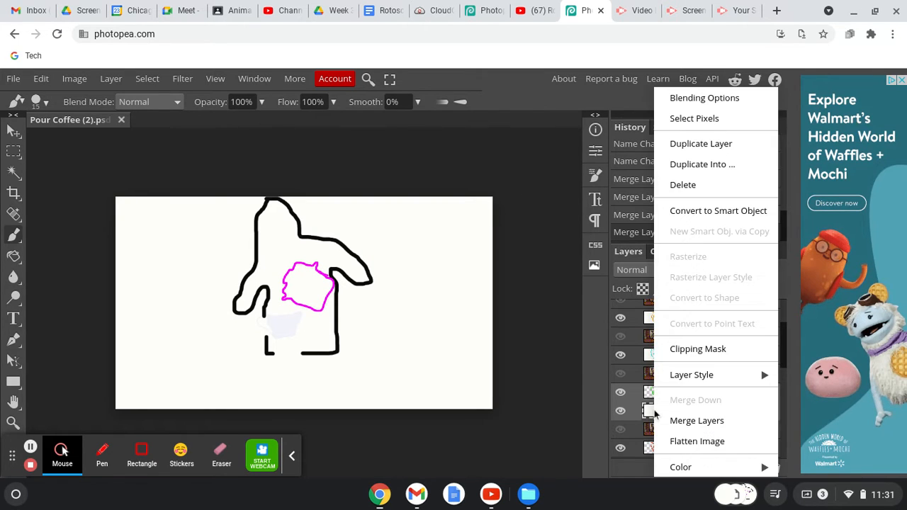
pyautogui.click(671, 428)
# Merge the red _a_Layer 2 drawing above _a_frm95,40 with the white Layer 2 copy 2 background
pyautogui.scroll(-3, 669, 411)
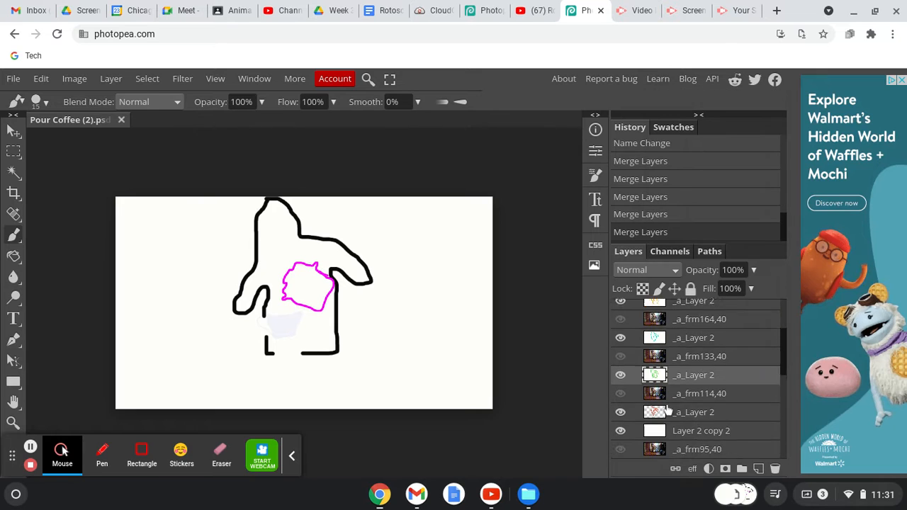
pyautogui.click(677, 376)
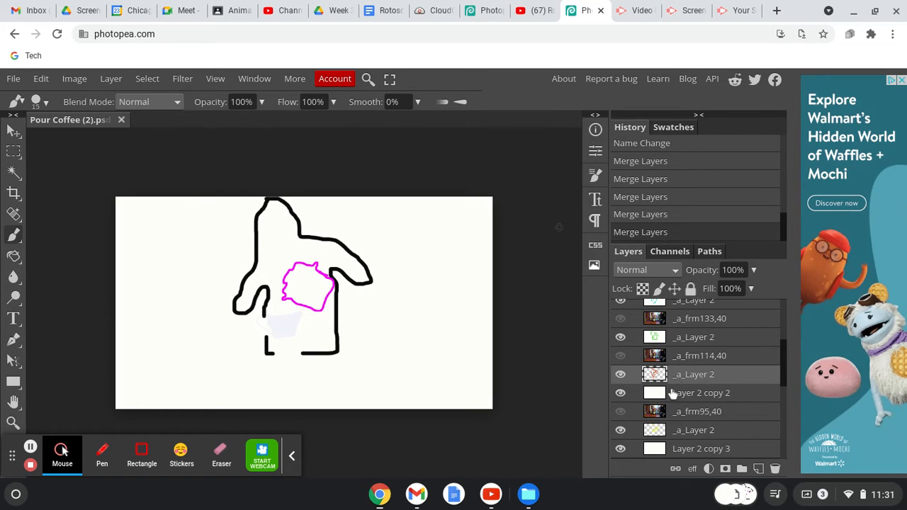
pyautogui.keyDown('shift'); pyautogui.click(672, 396); pyautogui.keyUp('shift')
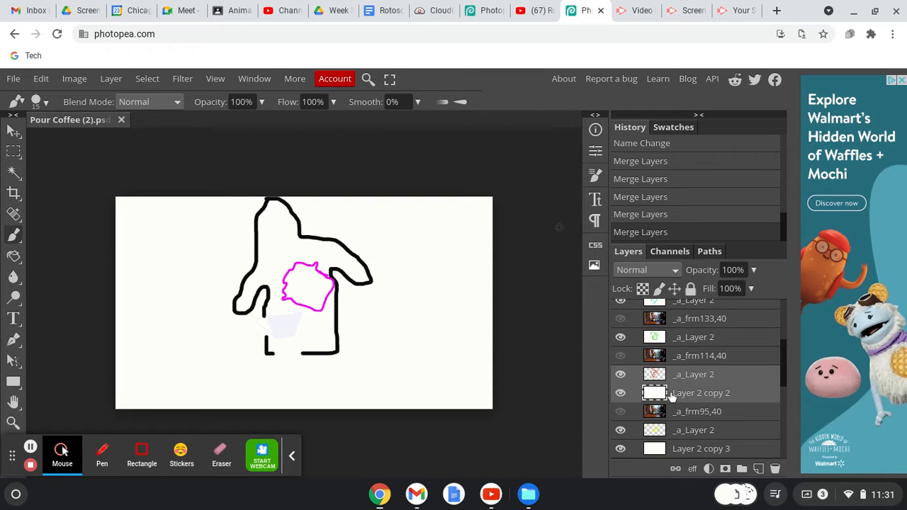
pyautogui.rightClick(672, 397)
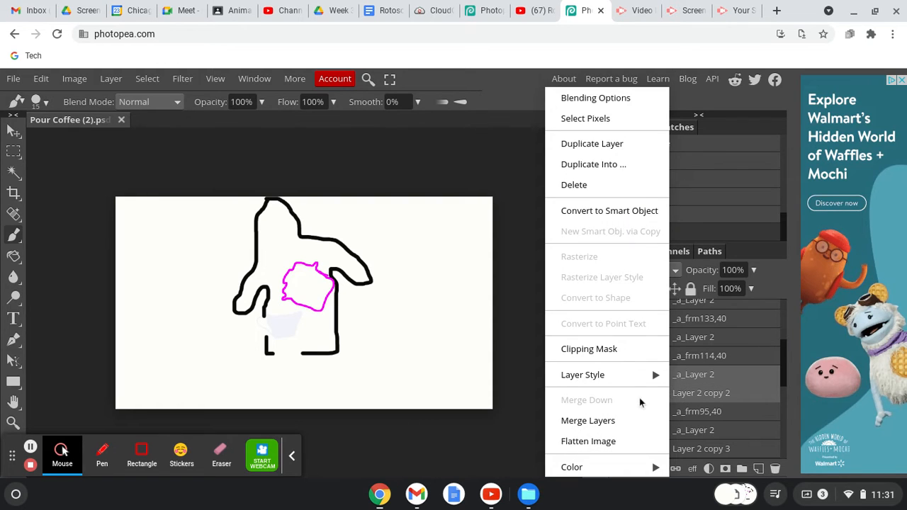
pyautogui.click(630, 421)
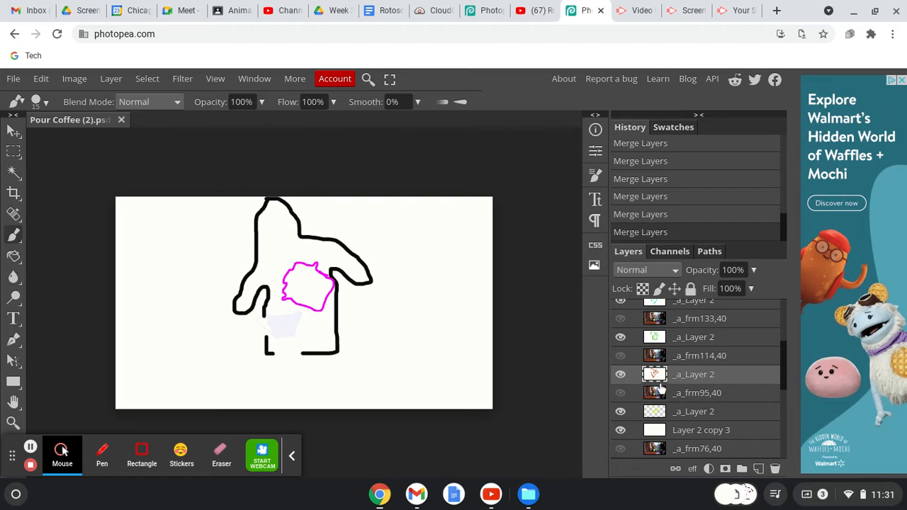
# Hide the merged green and cyan _a_Layer 2 drawing layers
pyautogui.click(621, 338)
pyautogui.scroll(3, 623, 342)
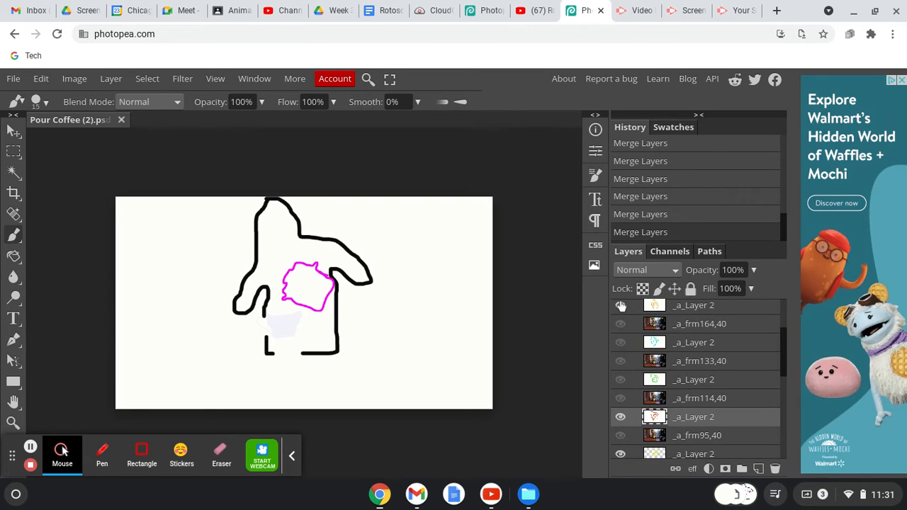
pyautogui.scroll(-3, 644, 362)
pyautogui.scroll(3, 644, 361)
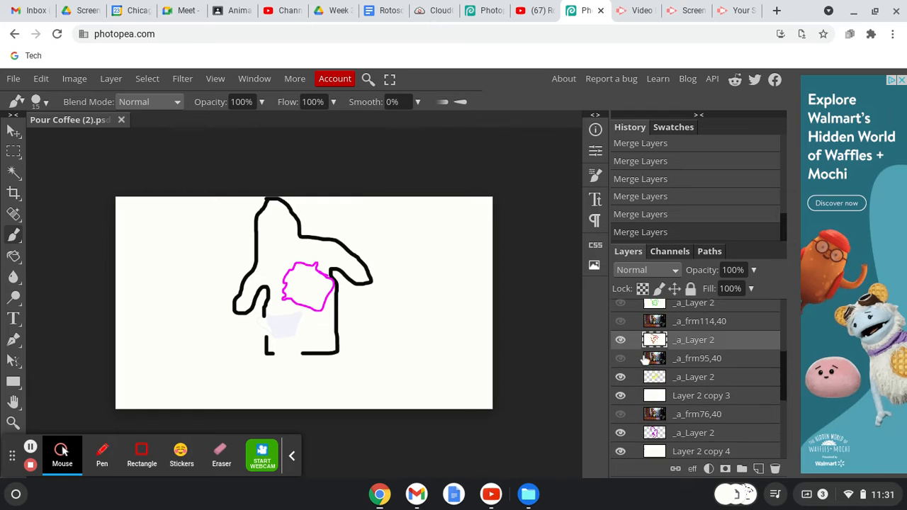
pyautogui.scroll(-3, 644, 362)
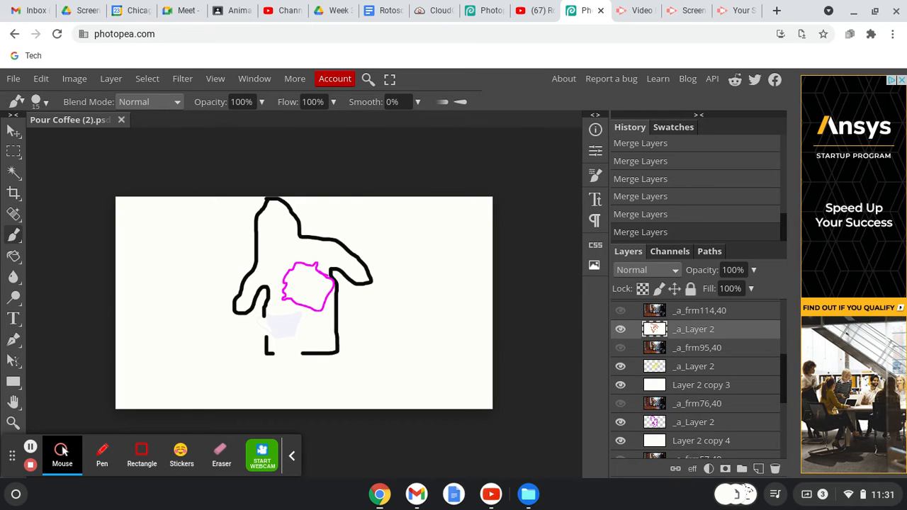
# Merge the yellow _a_Layer 2 drawing above _a_frm76,40 with the white Layer 2 copy 3 background
pyautogui.click(684, 368)
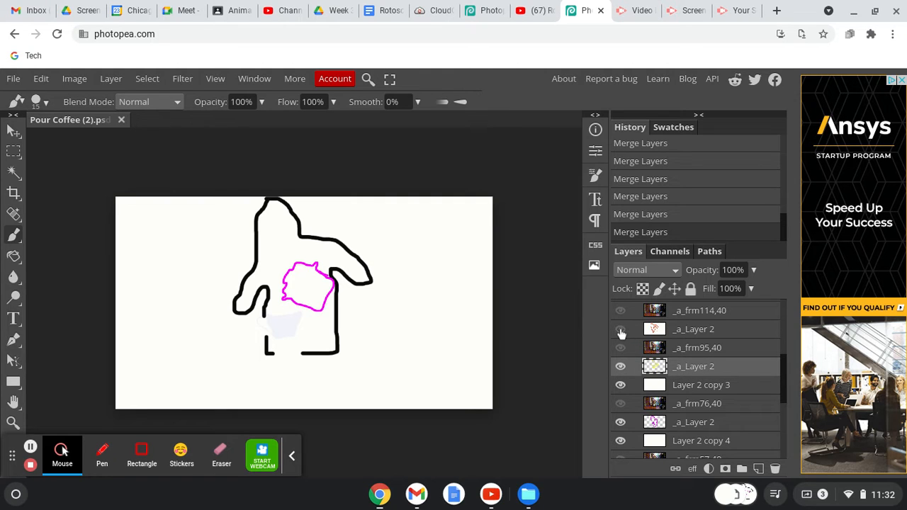
pyautogui.keyDown('shift'); pyautogui.click(665, 387); pyautogui.keyUp('shift')
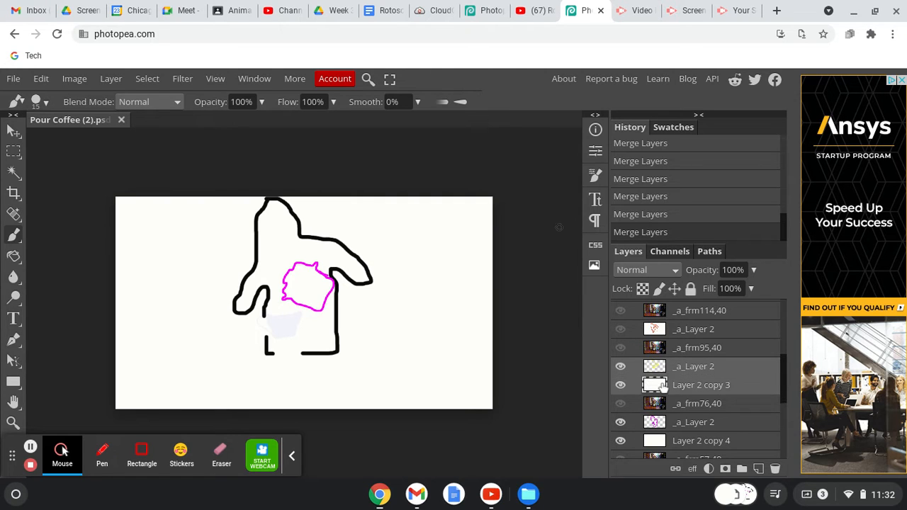
pyautogui.rightClick(665, 387)
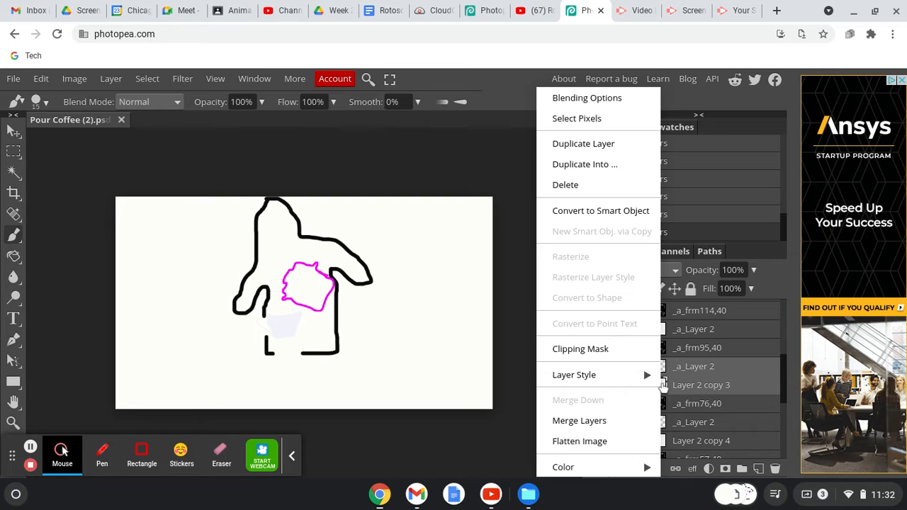
pyautogui.click(591, 422)
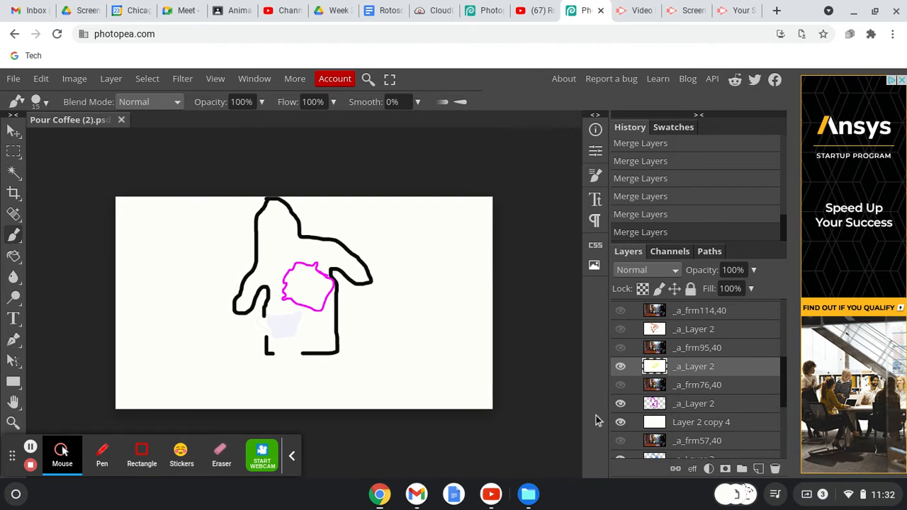
# Merge the purple _a_Layer 2 drawing above _a_frm57,40 with the white Layer 2 copy 4 background
pyautogui.click(670, 403)
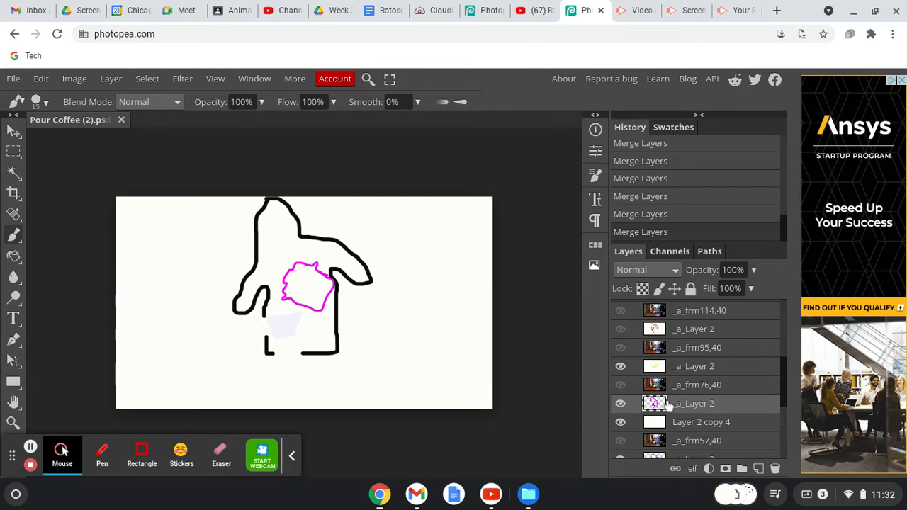
pyautogui.keyDown('shift'); pyautogui.click(668, 422); pyautogui.keyUp('shift')
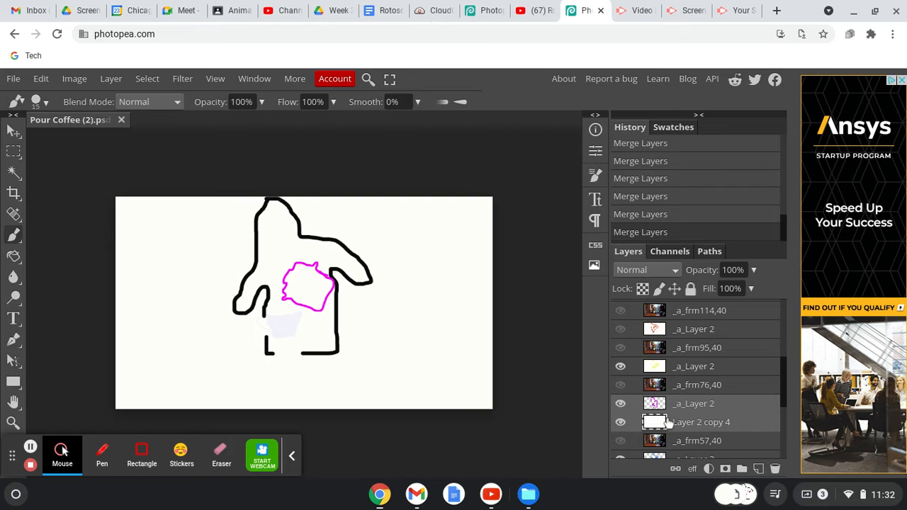
pyautogui.rightClick(668, 422)
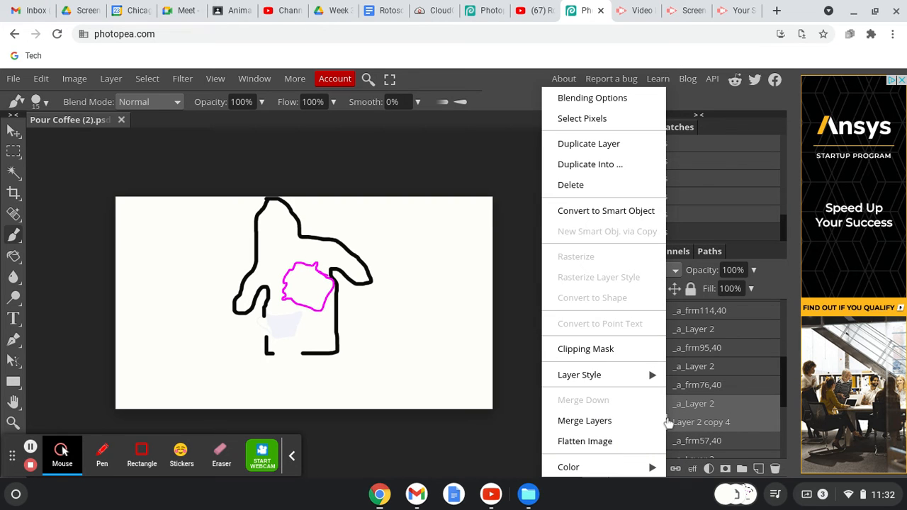
pyautogui.click(626, 421)
# Merge the blue _a_Layer 2 drawing above _a_frm38,40 with the white Layer 2 copy 5 background
pyautogui.scroll(-2, 701, 397)
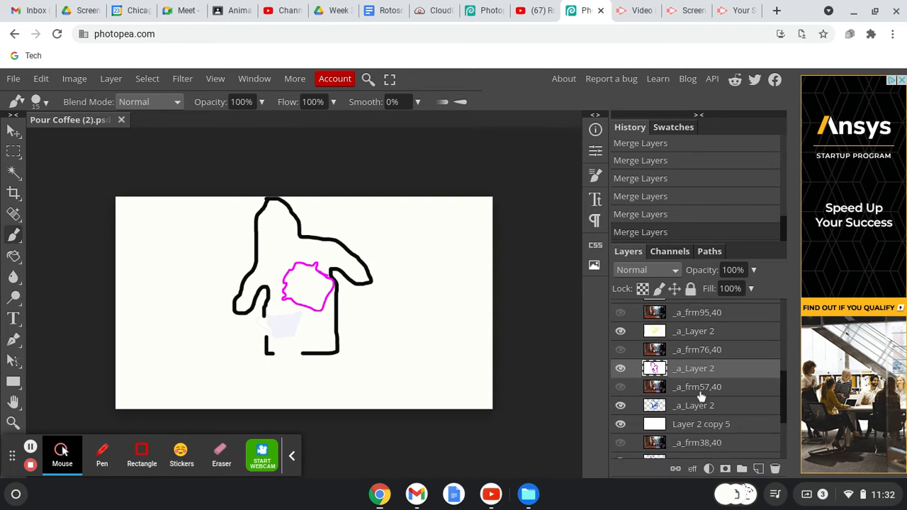
pyautogui.click(700, 394)
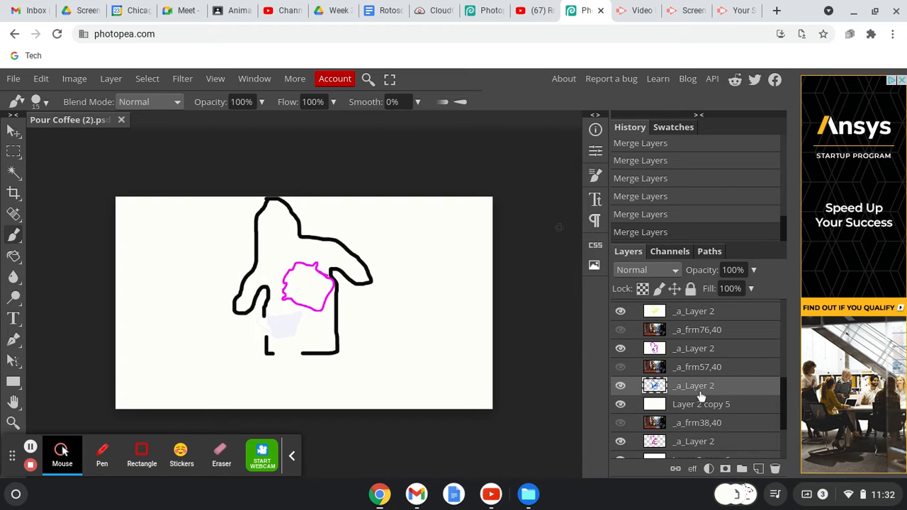
pyautogui.keyDown('shift'); pyautogui.click(697, 410); pyautogui.keyUp('shift')
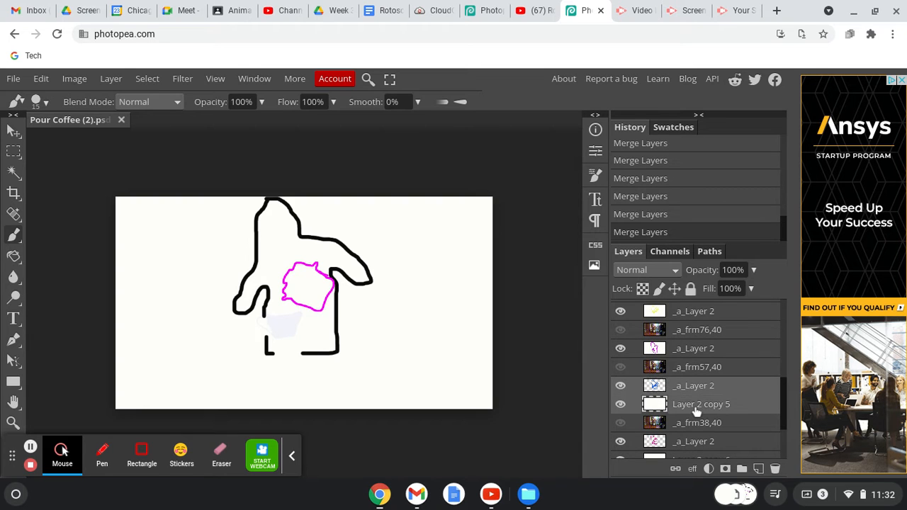
pyautogui.rightClick(697, 410)
pyautogui.click(627, 422)
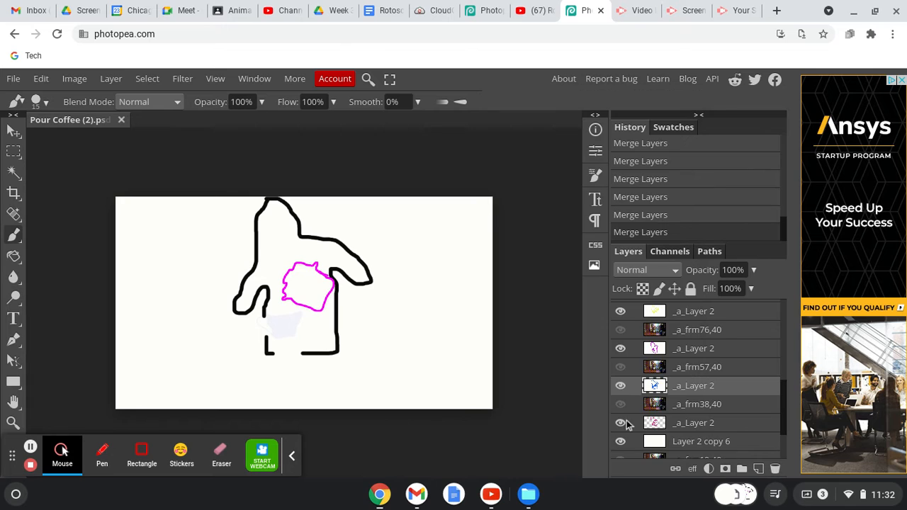
# Merge the pink _a_Layer 2 drawing above _a_frm19,40 with the white Layer 2 copy 6 background
pyautogui.scroll(-2, 652, 397)
pyautogui.click(675, 365)
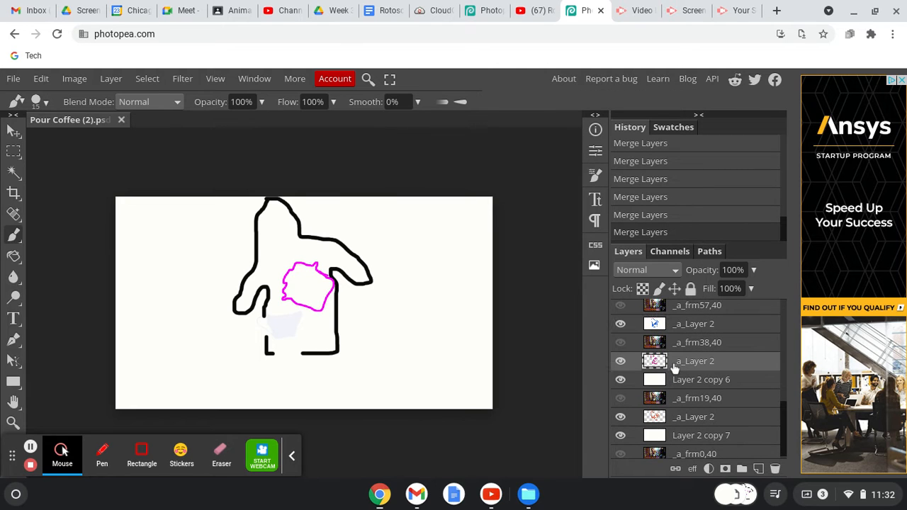
pyautogui.keyDown('shift'); pyautogui.click(677, 387); pyautogui.keyUp('shift')
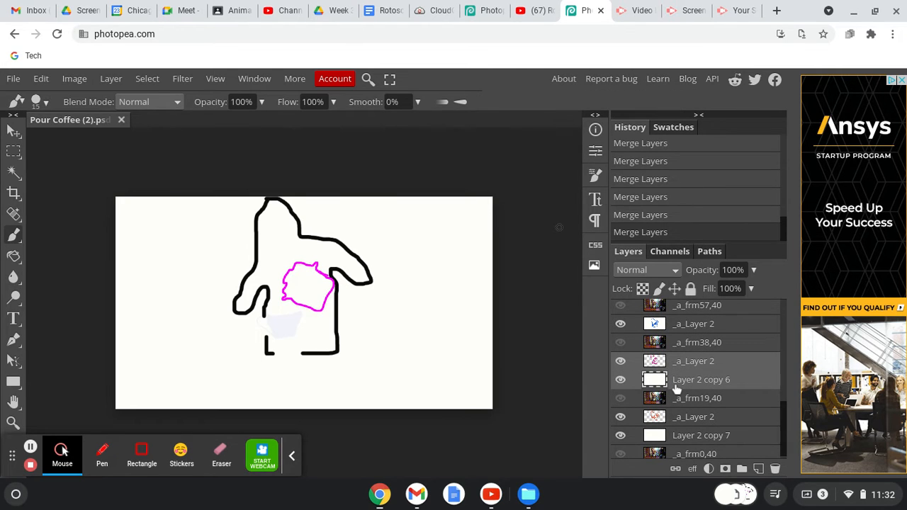
pyautogui.rightClick(677, 388)
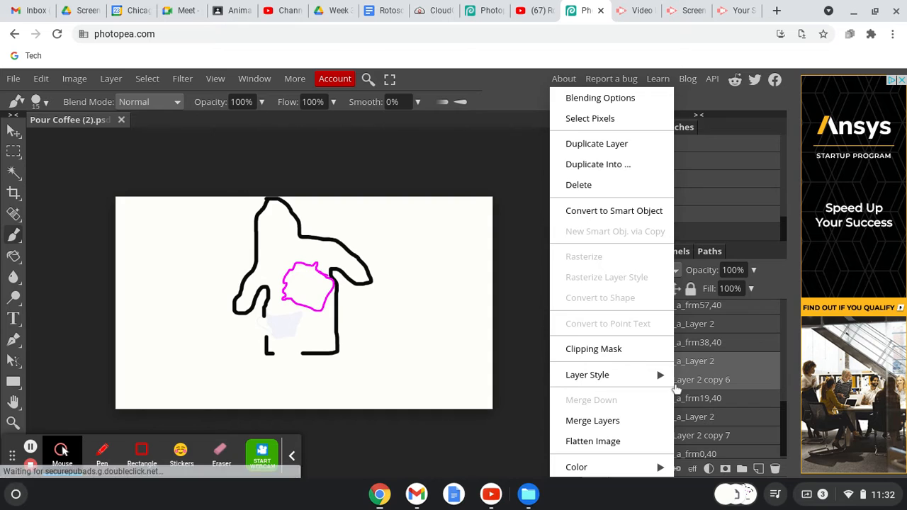
pyautogui.click(609, 422)
# Merge the orange-red _a_Layer 2 drawing above _a_frm0,40 with the white Layer 2 copy 7 background
pyautogui.click(686, 412)
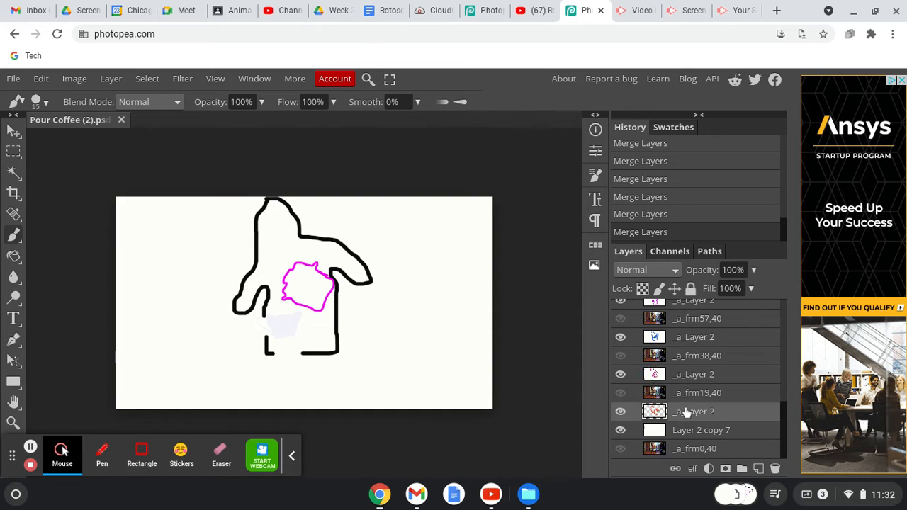
pyautogui.keyDown('shift'); pyautogui.click(682, 431); pyautogui.keyUp('shift')
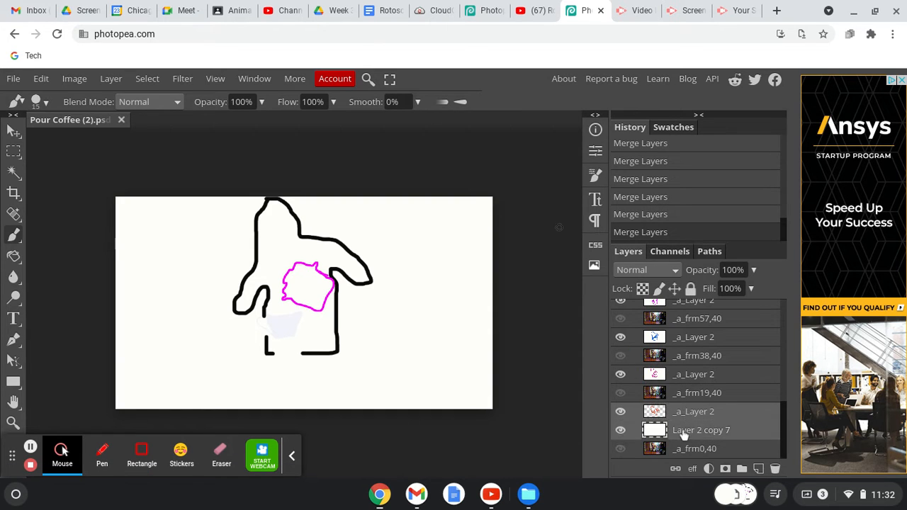
pyautogui.rightClick(684, 435)
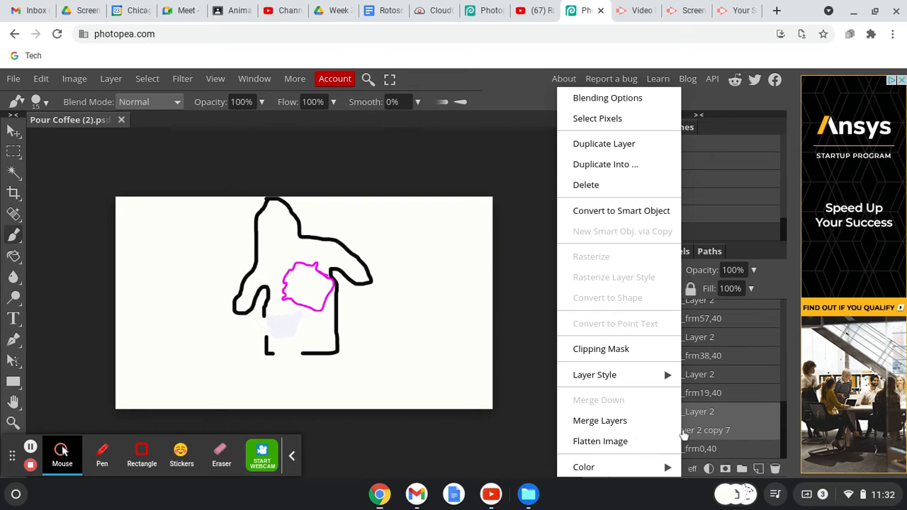
pyautogui.click(633, 422)
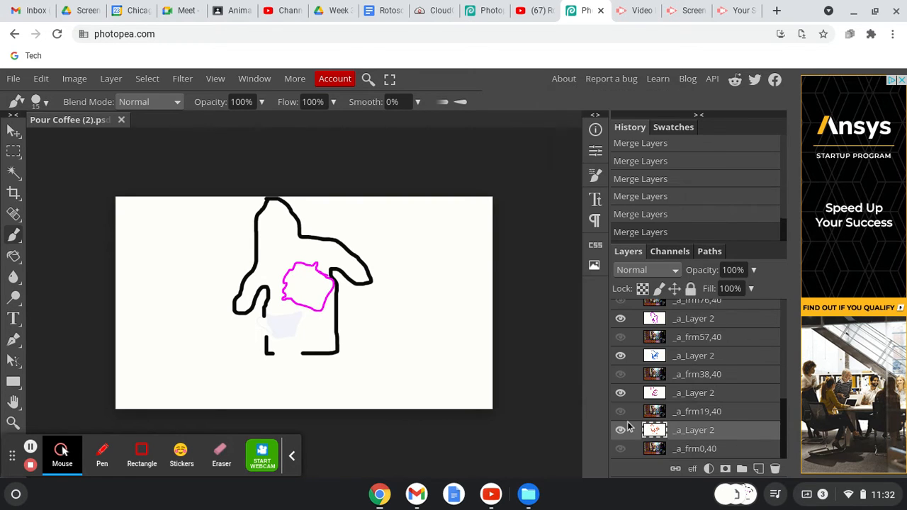
# Preview the merged drawings one by one from _a_Layer 1 down to the cyan _a_Layer 2 by toggling their visibility
pyautogui.click(735, 417)
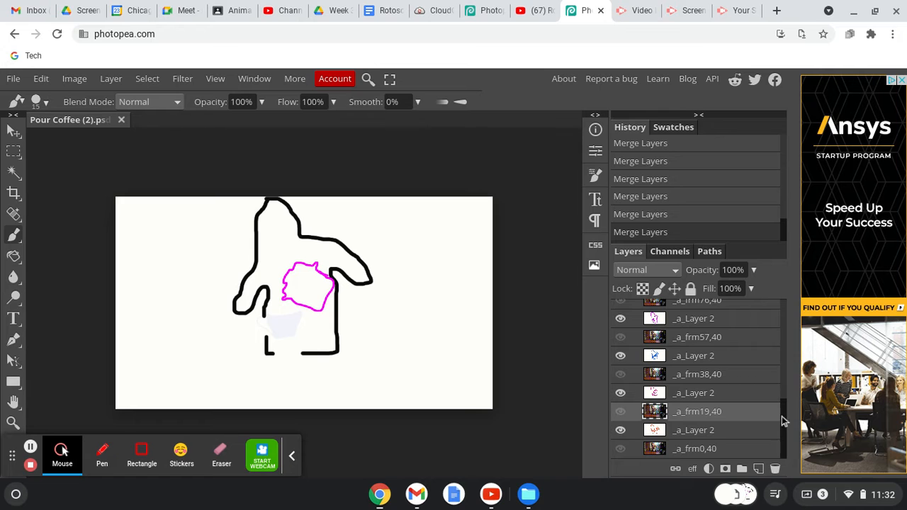
pyautogui.moveTo(787, 422); pyautogui.dragTo(779, 322)
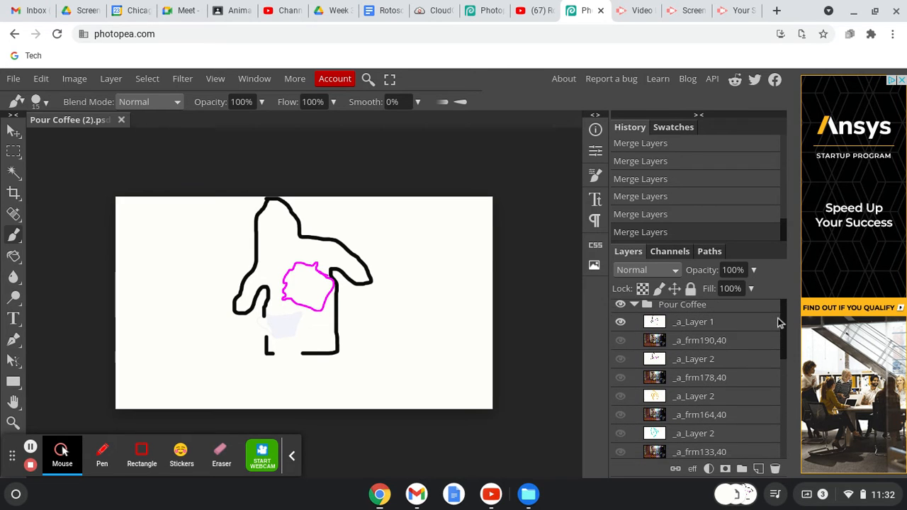
pyautogui.click(727, 327)
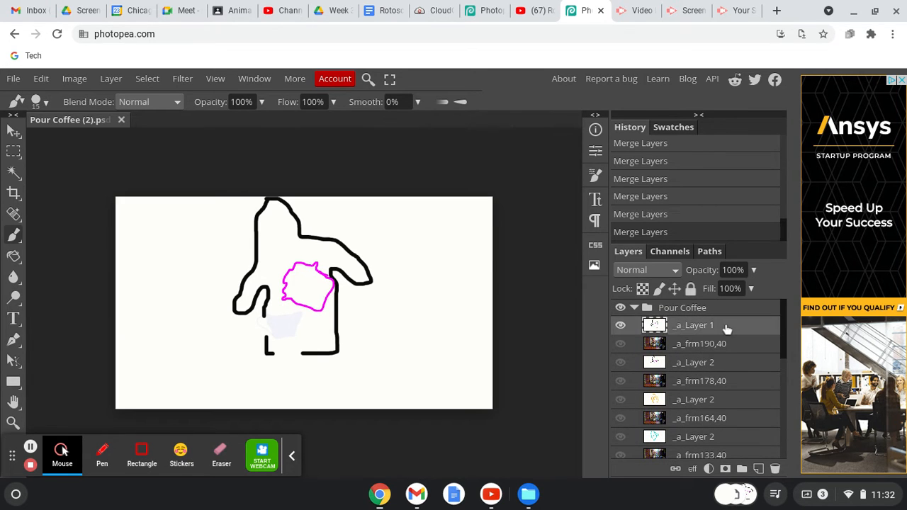
pyautogui.click(620, 326)
pyautogui.click(621, 362)
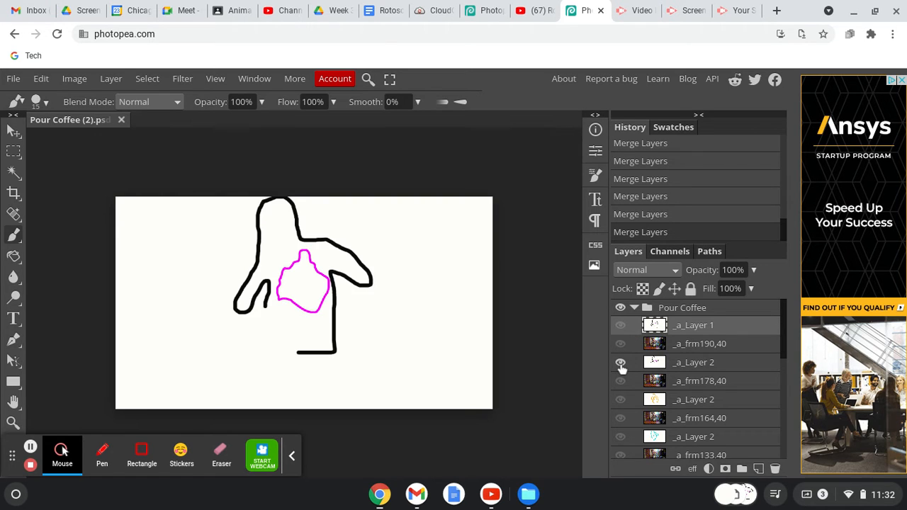
pyautogui.click(621, 364)
pyautogui.click(621, 401)
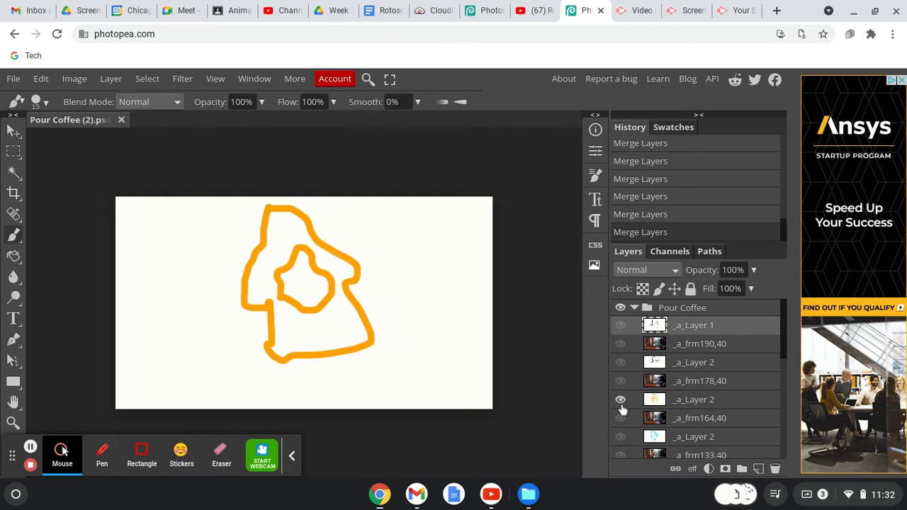
pyautogui.click(621, 401)
pyautogui.click(621, 437)
pyautogui.click(620, 437)
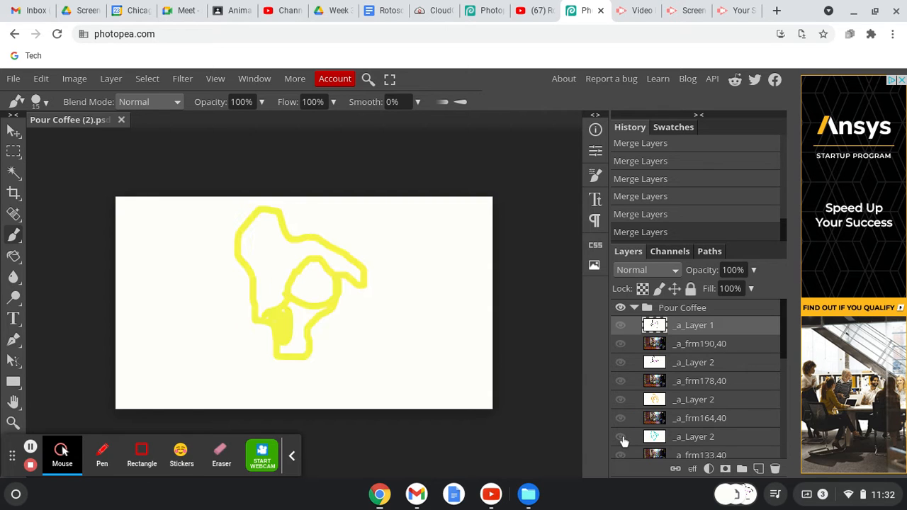
# Show the _a_frm190,40 photo frame briefly to view it, and hide it again
pyautogui.click(685, 348)
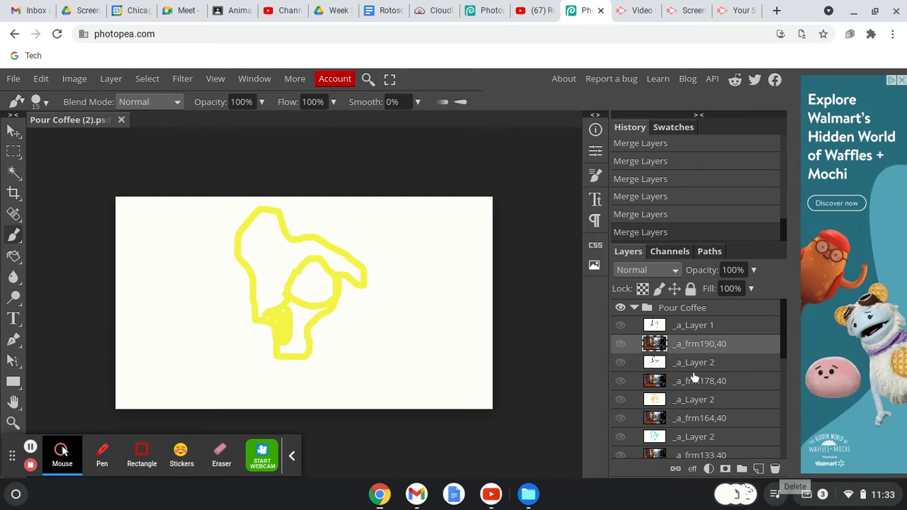
pyautogui.click(620, 344)
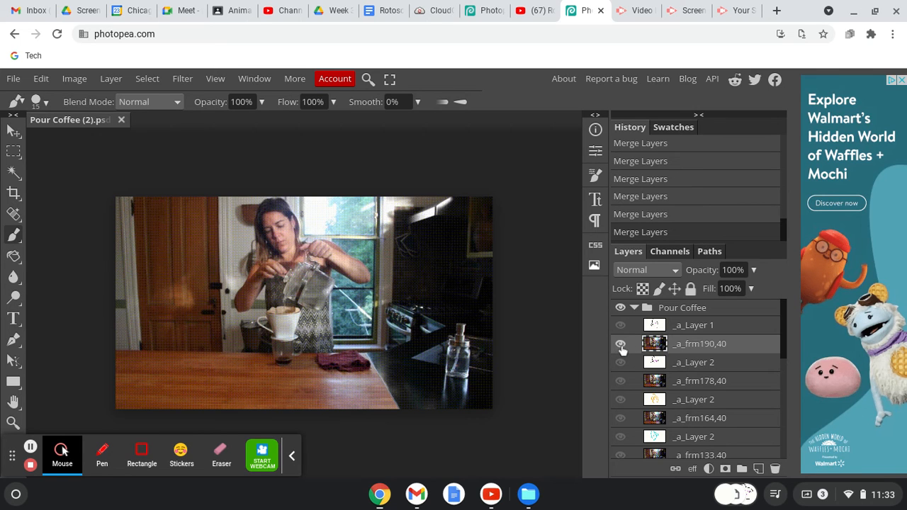
pyautogui.click(621, 347)
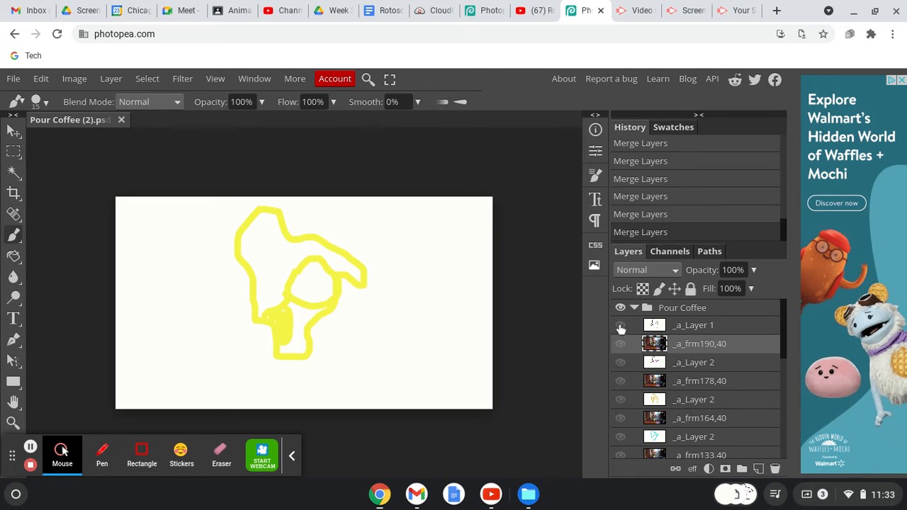
# Make the hidden merged drawings visible, from _a_Layer 1 through the black, orange, cyan, green and red _a_Layer 2 layers
pyautogui.click(620, 324)
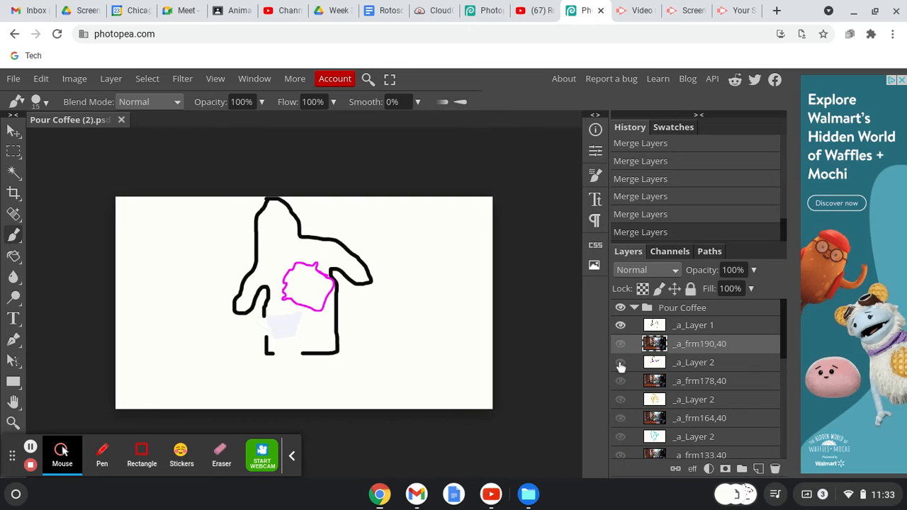
pyautogui.click(620, 362)
pyautogui.click(621, 400)
pyautogui.click(621, 436)
pyautogui.scroll(-3, 624, 397)
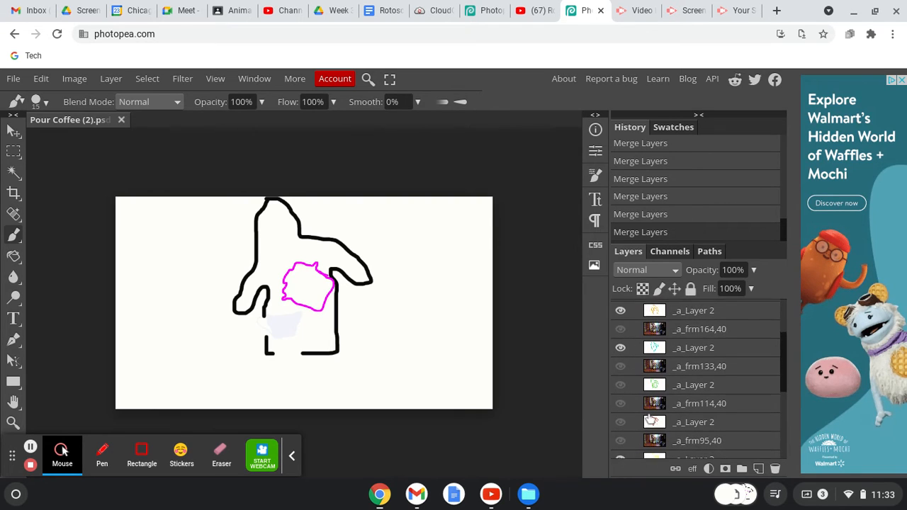
pyautogui.click(621, 382)
pyautogui.click(621, 419)
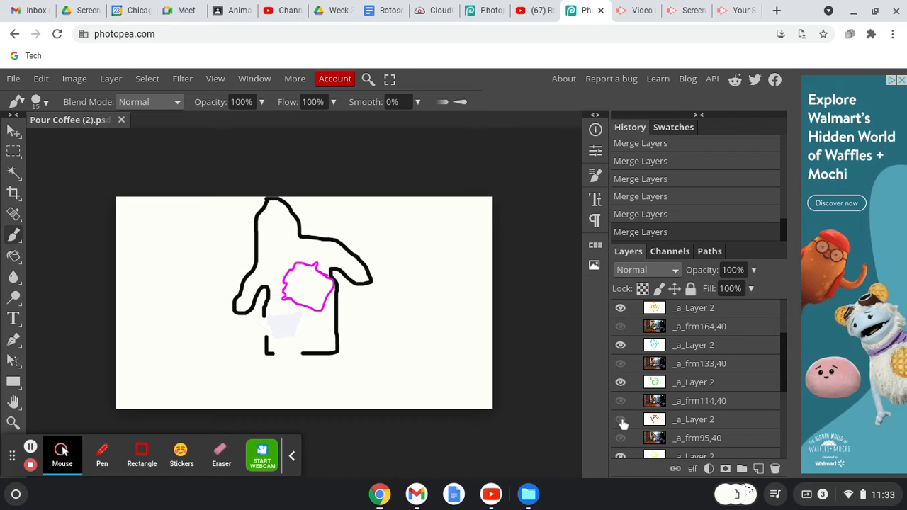
pyautogui.scroll(-3, 634, 422)
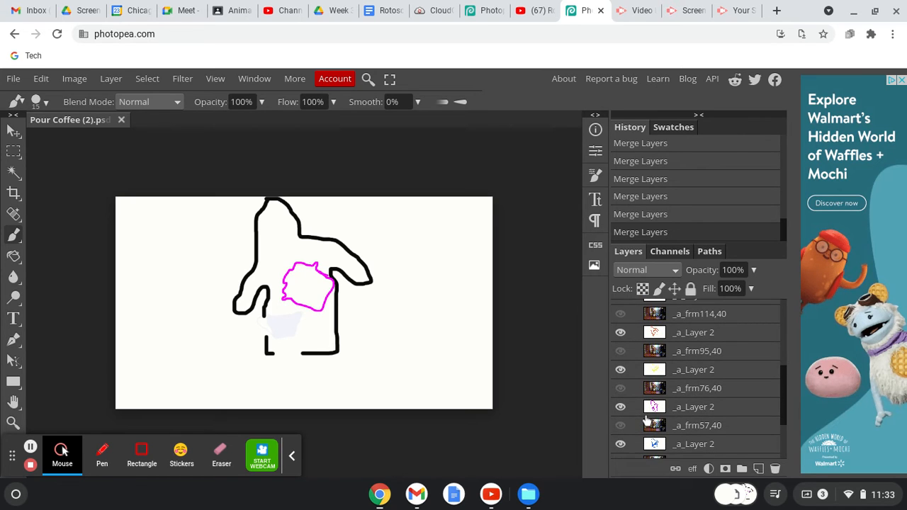
pyautogui.scroll(-3, 646, 421)
pyautogui.click(623, 431)
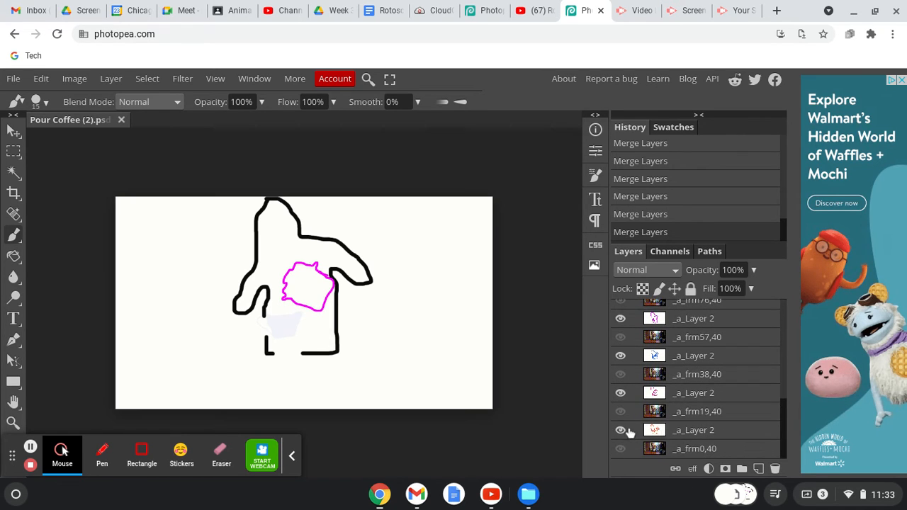
# Select the _a_frm178,40 photo layer near the start of the Pour Coffee folder
pyautogui.scroll(3, 685, 386)
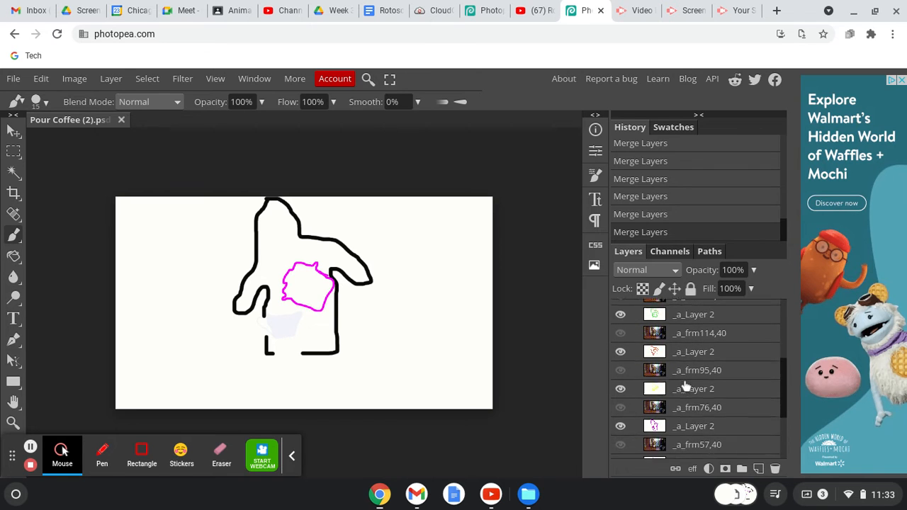
pyautogui.scroll(5, 685, 386)
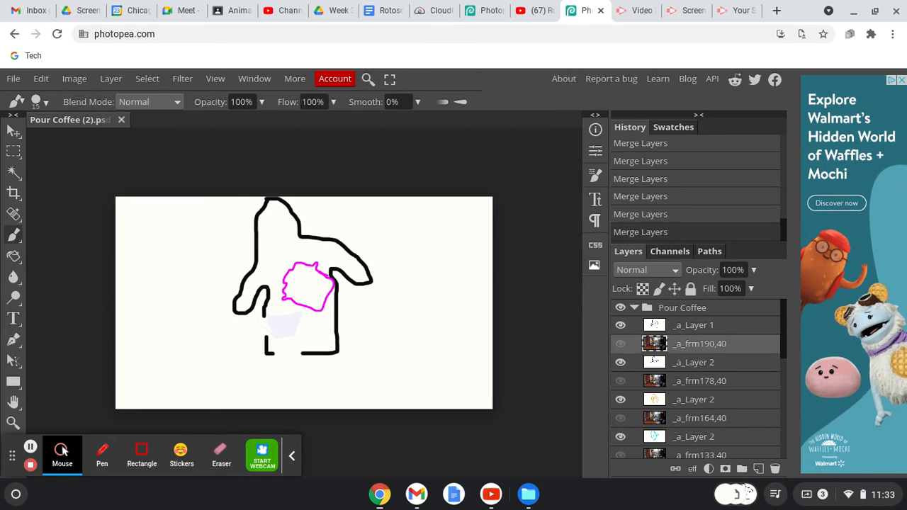
pyautogui.click(686, 383)
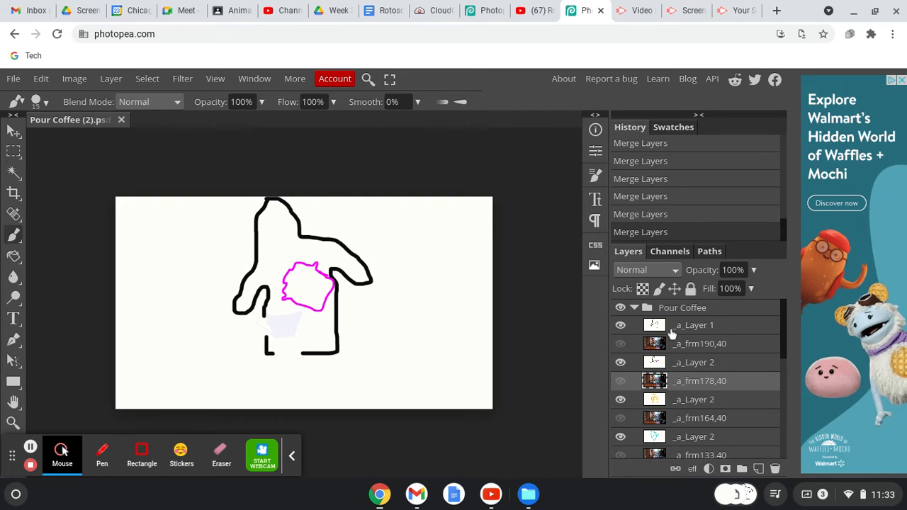
# Hide the topmost _a_Layer 1 drawing in the Pour Coffee folder and save the Pour Coffee (2).psd file
pyautogui.scroll(-1, 672, 334)
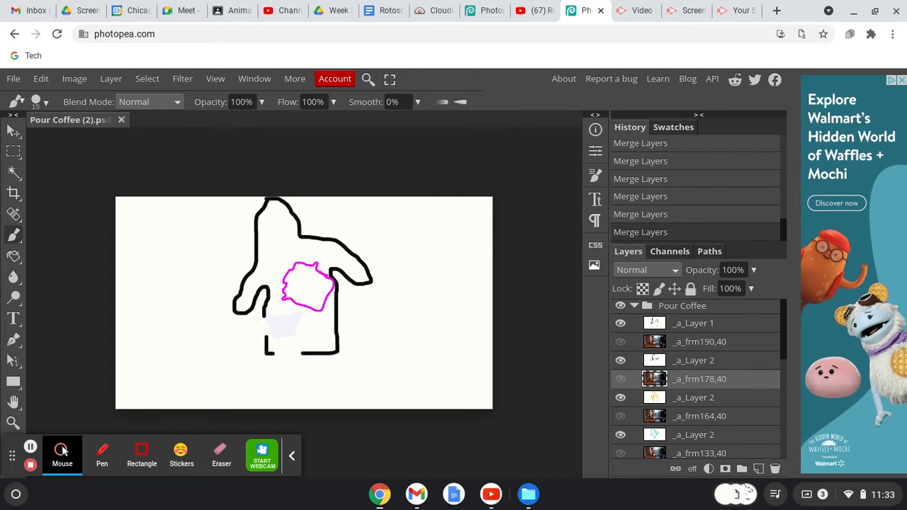
pyautogui.scroll(-1, 673, 345)
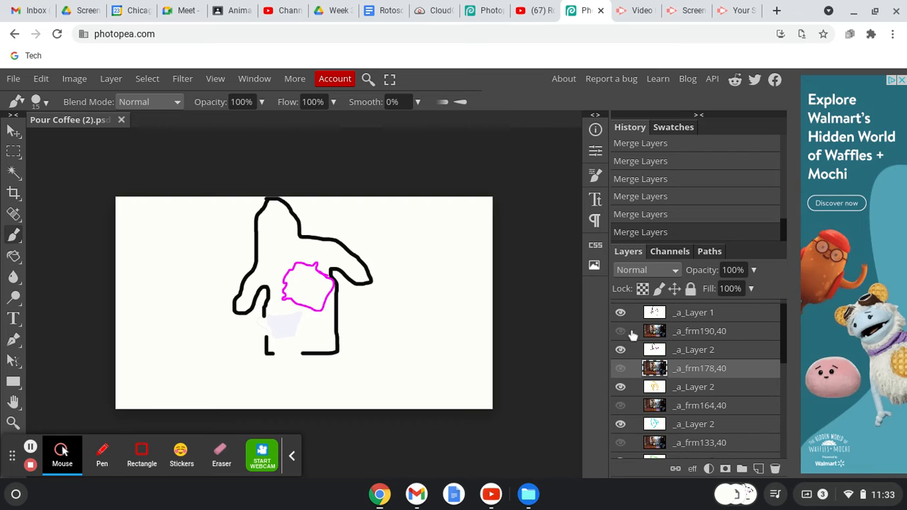
pyautogui.scroll(1, 621, 325)
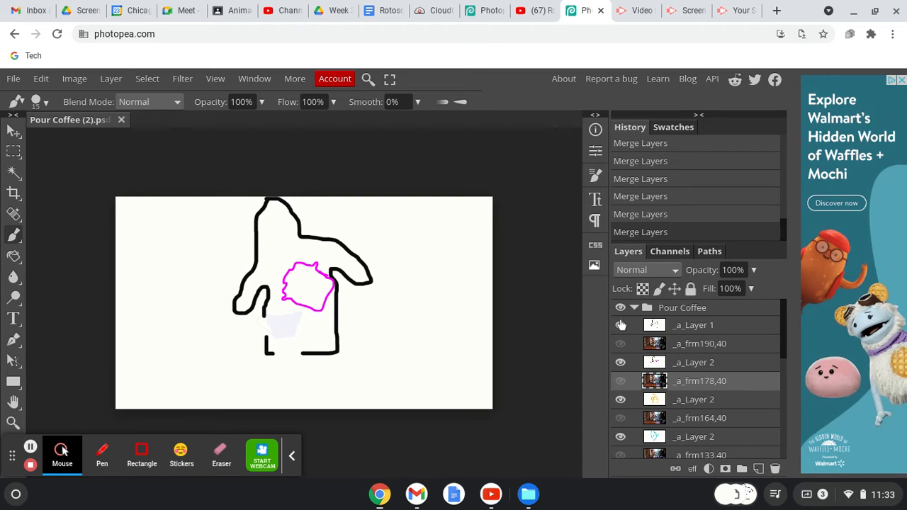
pyautogui.click(621, 325)
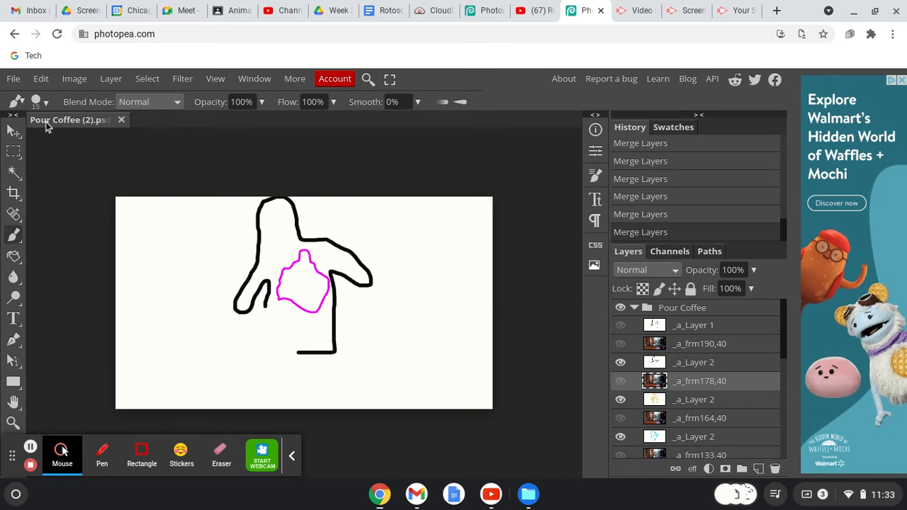
pyautogui.click(14, 80)
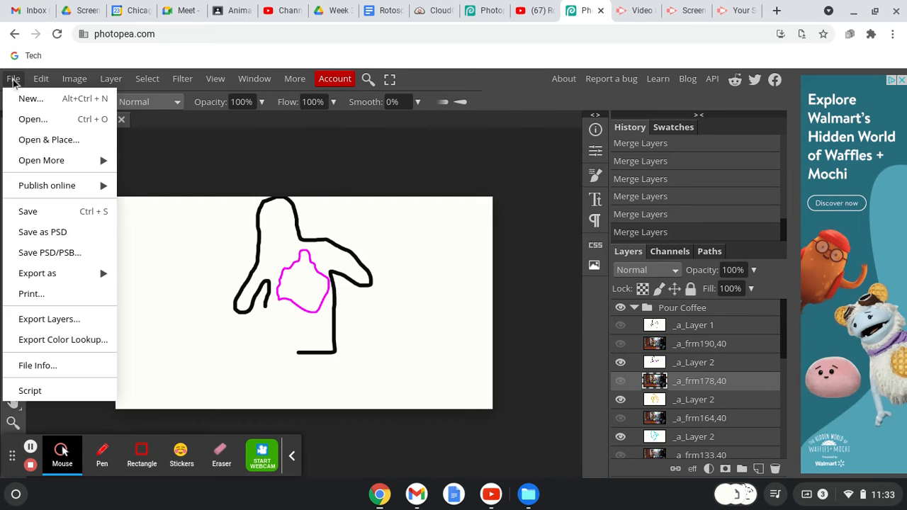
pyautogui.click(29, 212)
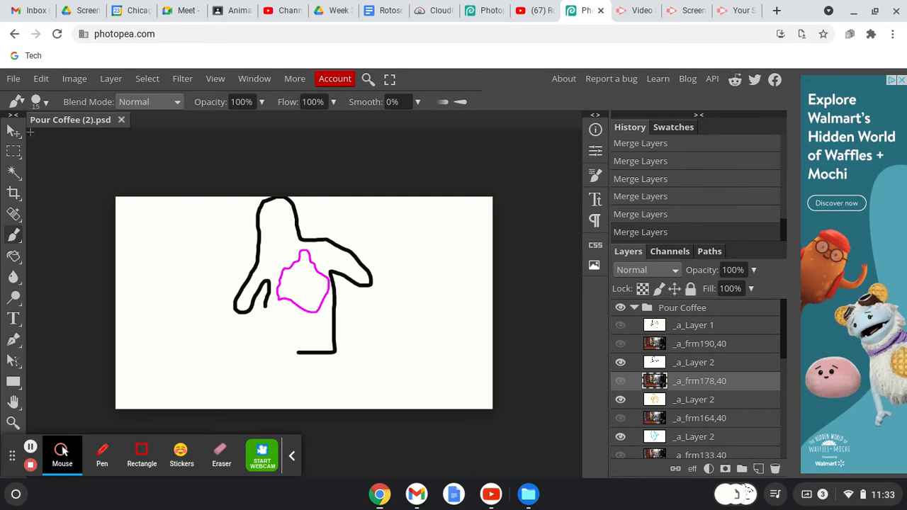
# Export the layers as an endlessly repeating 852 × 480 px GIF at 100% quality, with the animation speed set to 85%
pyautogui.click(14, 80)
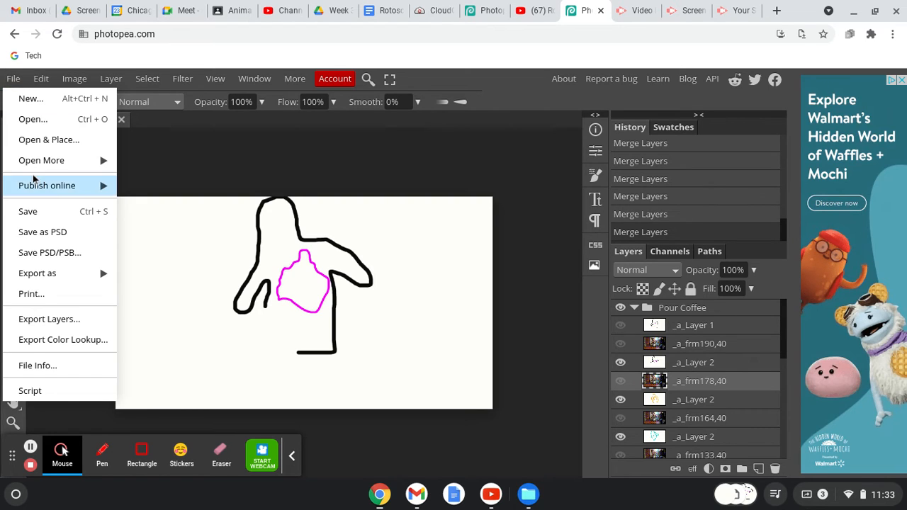
pyautogui.moveTo(51, 276)
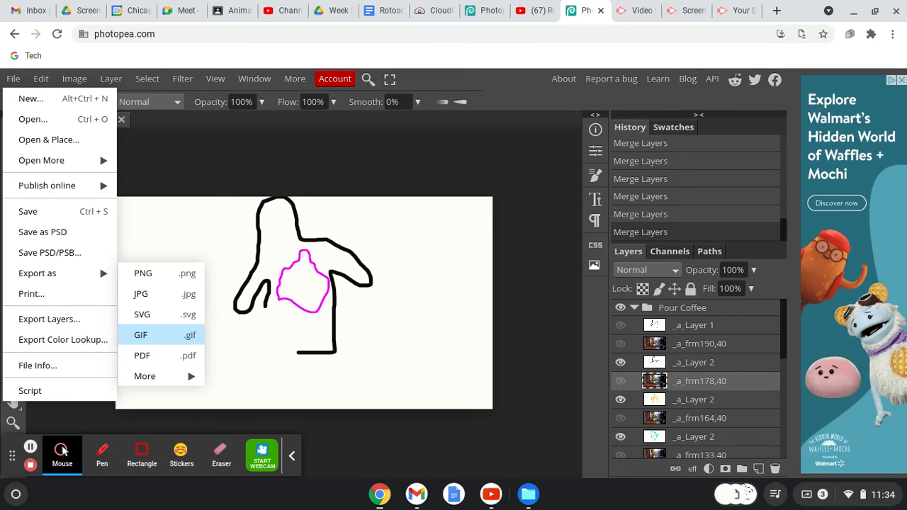
pyautogui.click(145, 335)
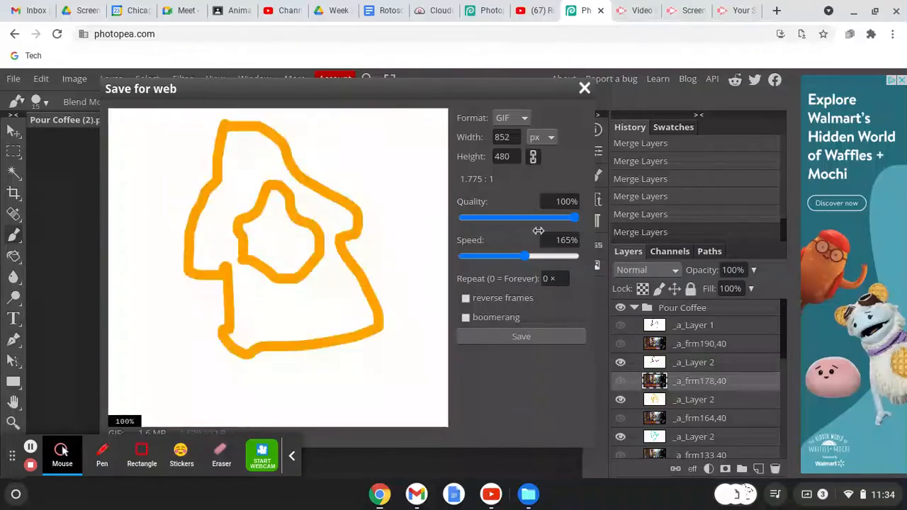
pyautogui.moveTo(525, 256); pyautogui.dragTo(501, 260)
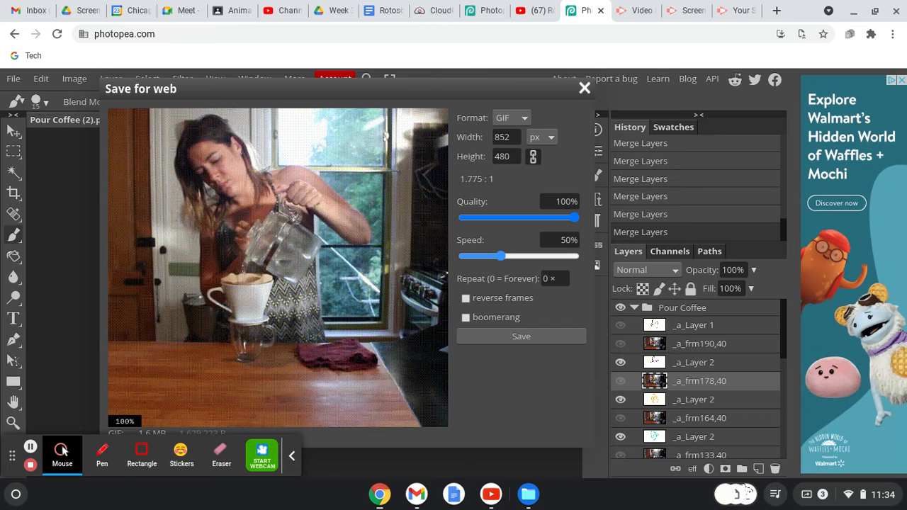
pyautogui.moveTo(501, 256); pyautogui.dragTo(516, 256)
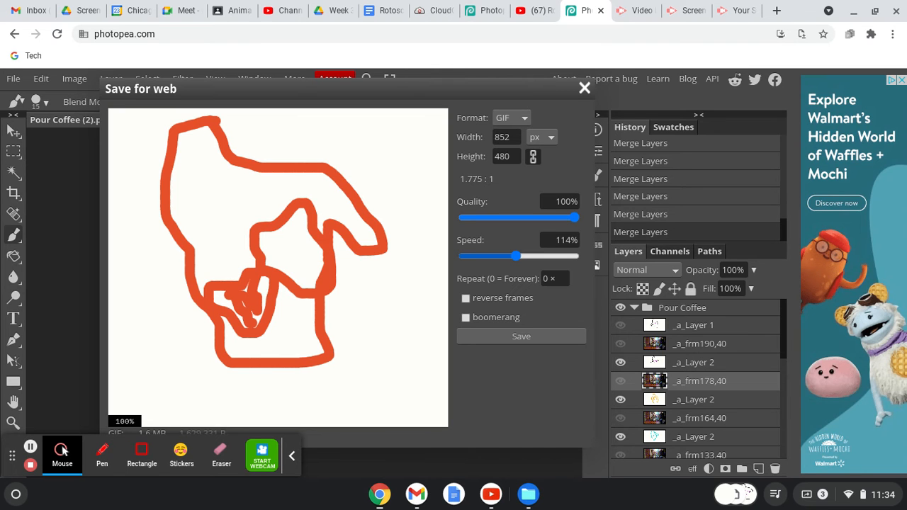
pyautogui.moveTo(516, 256); pyautogui.dragTo(511, 256)
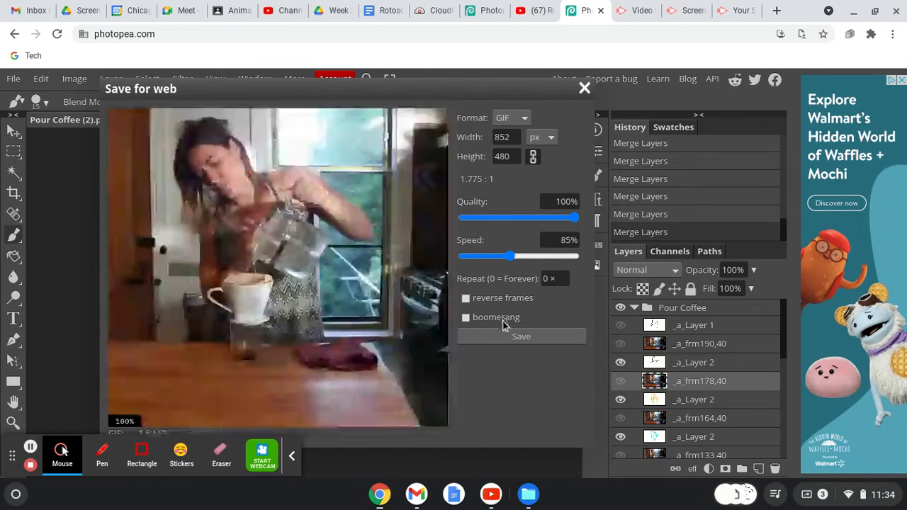
pyautogui.click(515, 337)
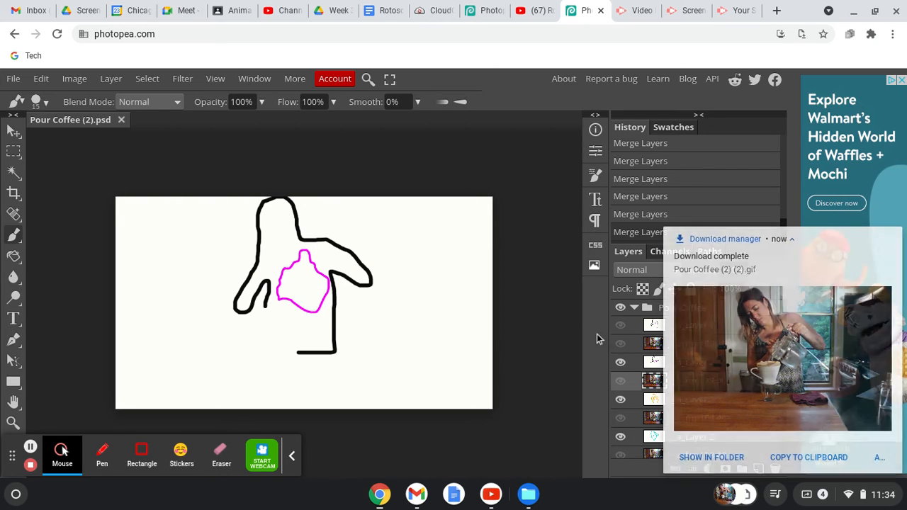
# Select the _a_frm190,40 photo layer in the Pour Coffee folder
pyautogui.click(701, 350)
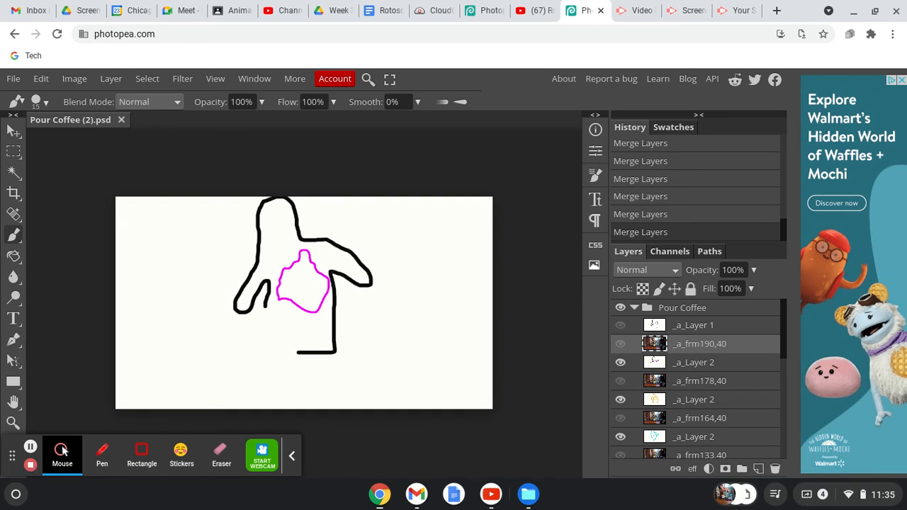
pyautogui.click(728, 13)
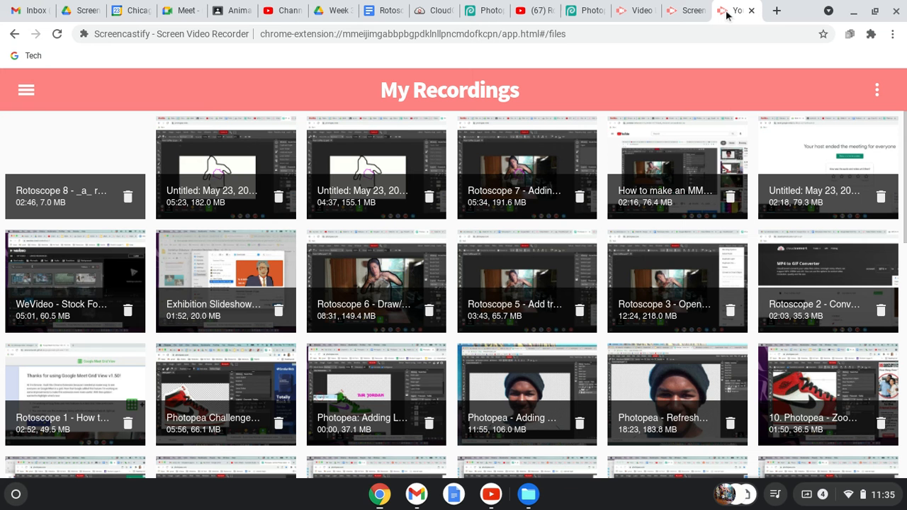
pyautogui.click(778, 12)
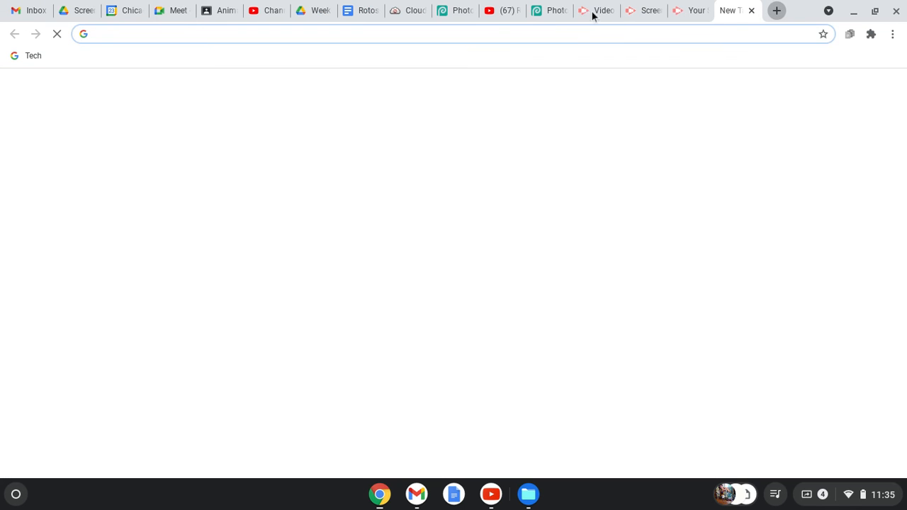
pyautogui.click(593, 15)
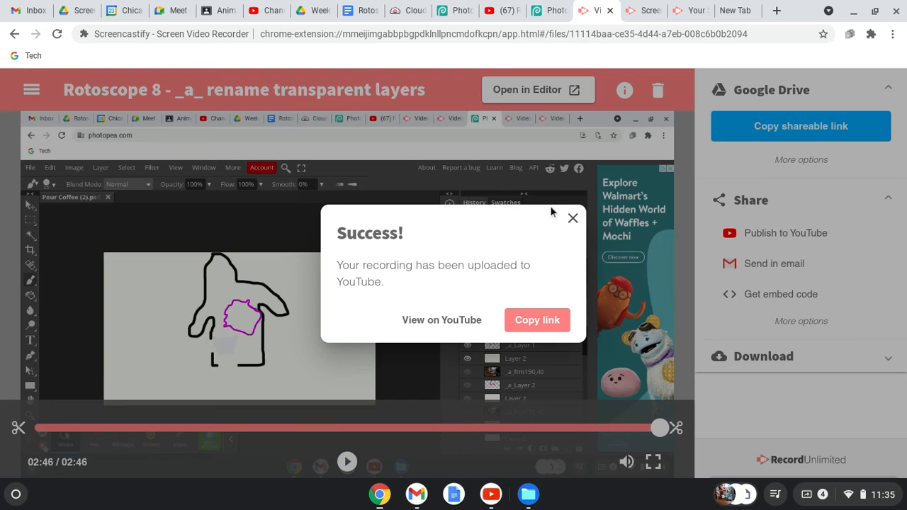
pyautogui.click(556, 13)
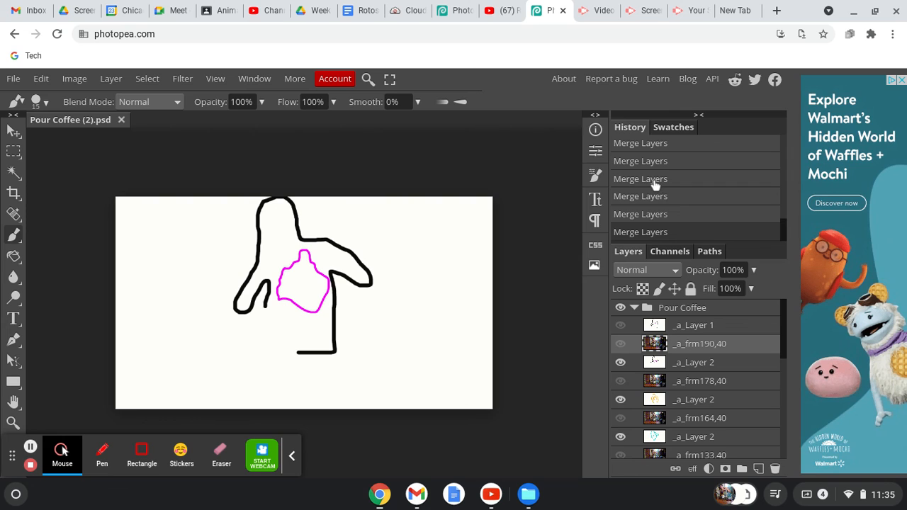
pyautogui.click(778, 12)
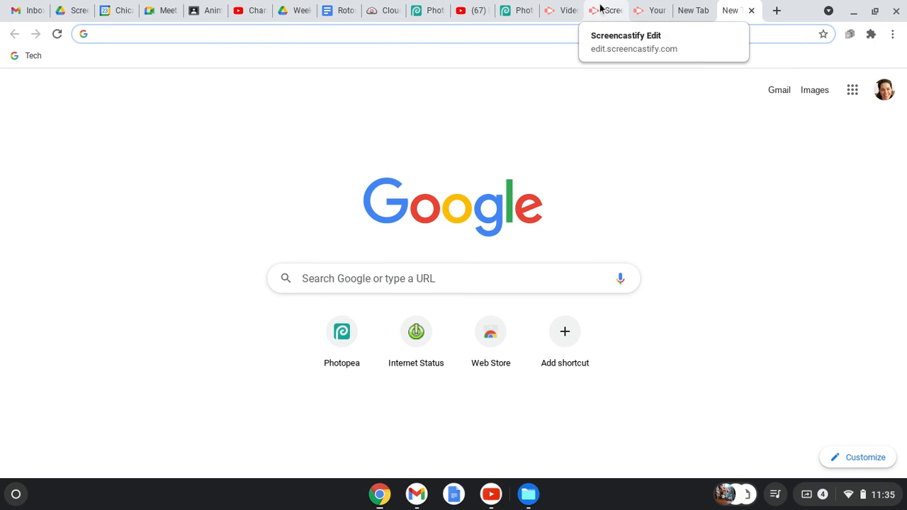
pyautogui.click(521, 10)
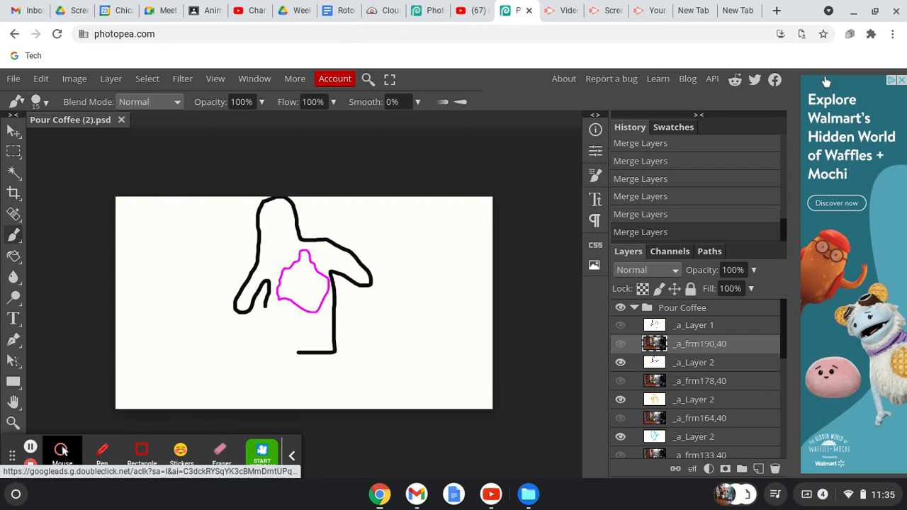